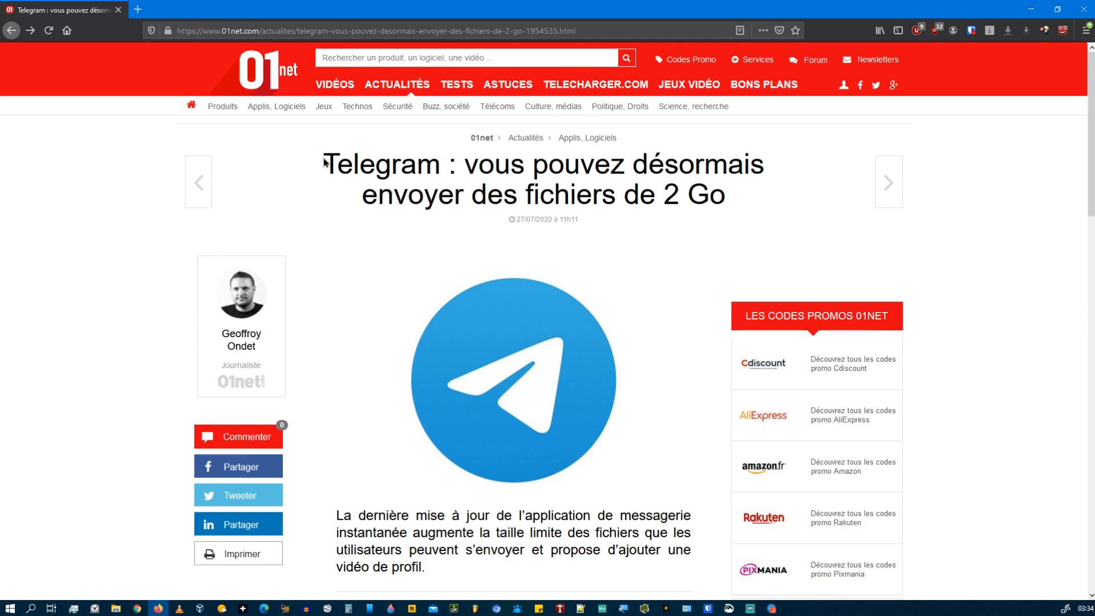
Step: Highlight the article headline about sending 2 GB files on Telegram, and minimise the browser
left_click_drag(323, 162, 762, 191)
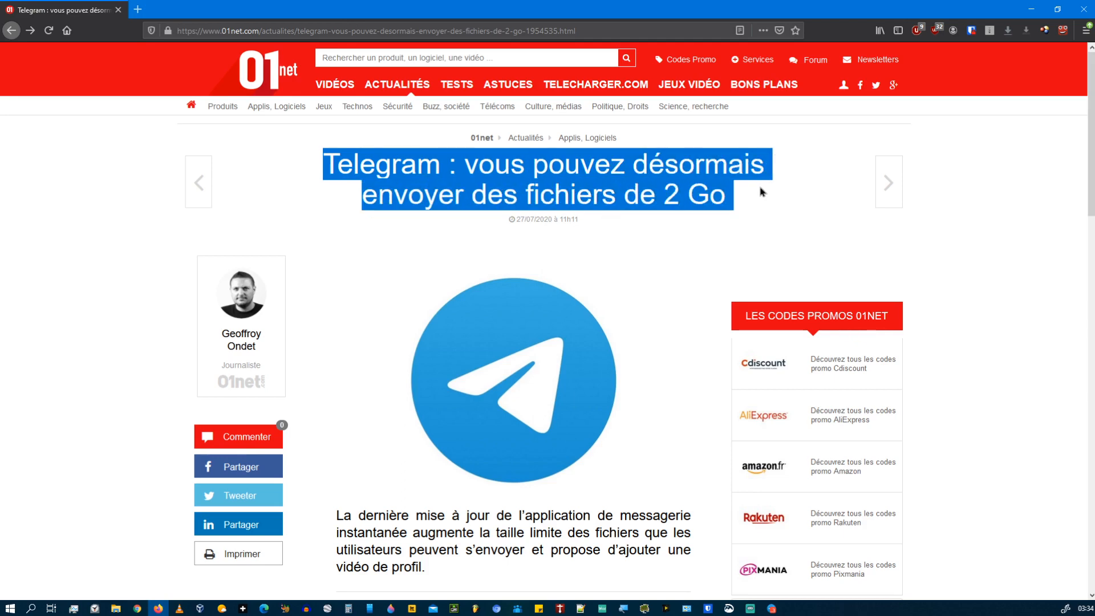
left_click(762, 191)
left_click_drag(321, 161, 756, 191)
left_click_drag(592, 186, 599, 197)
left_click(1031, 9)
Step: Check the size of the Seul sur Mars video file in its properties and close the properties window
left_click_drag(461, 342, 614, 428)
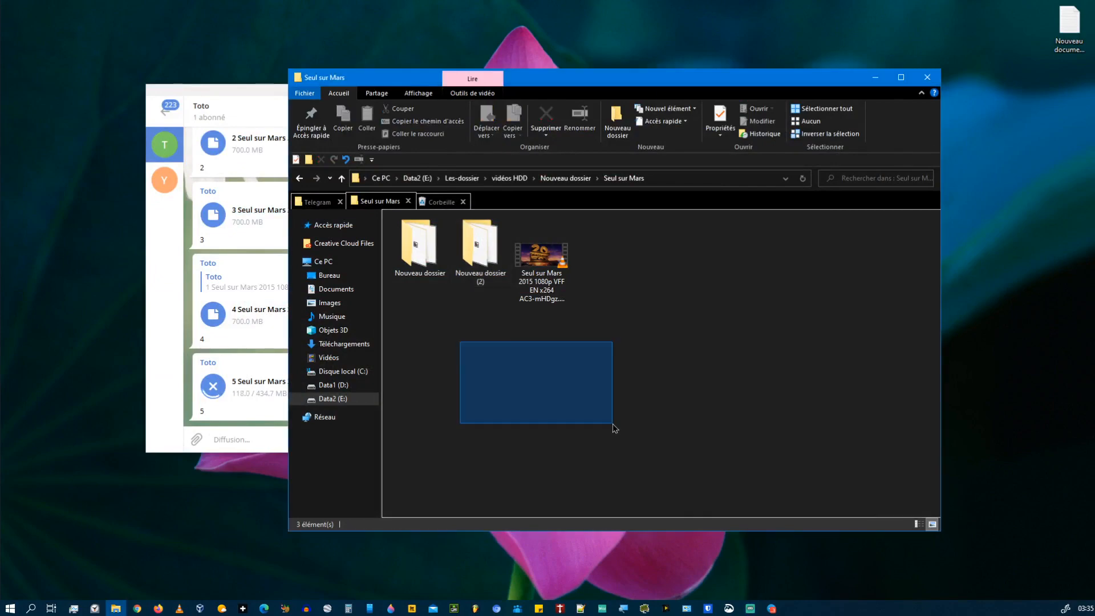
double_click(525, 267)
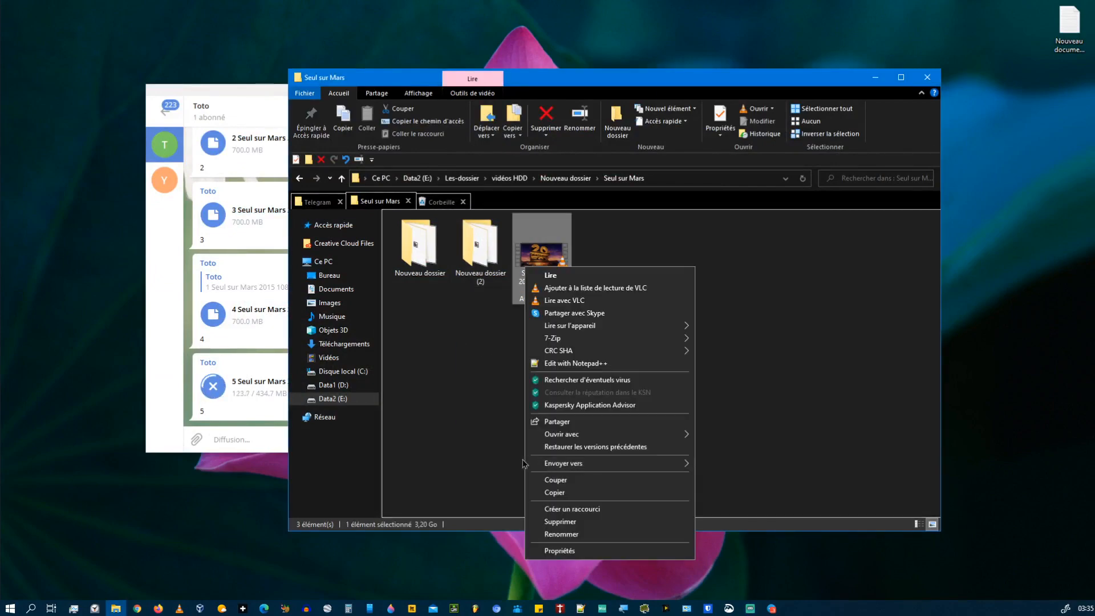
left_click(586, 552)
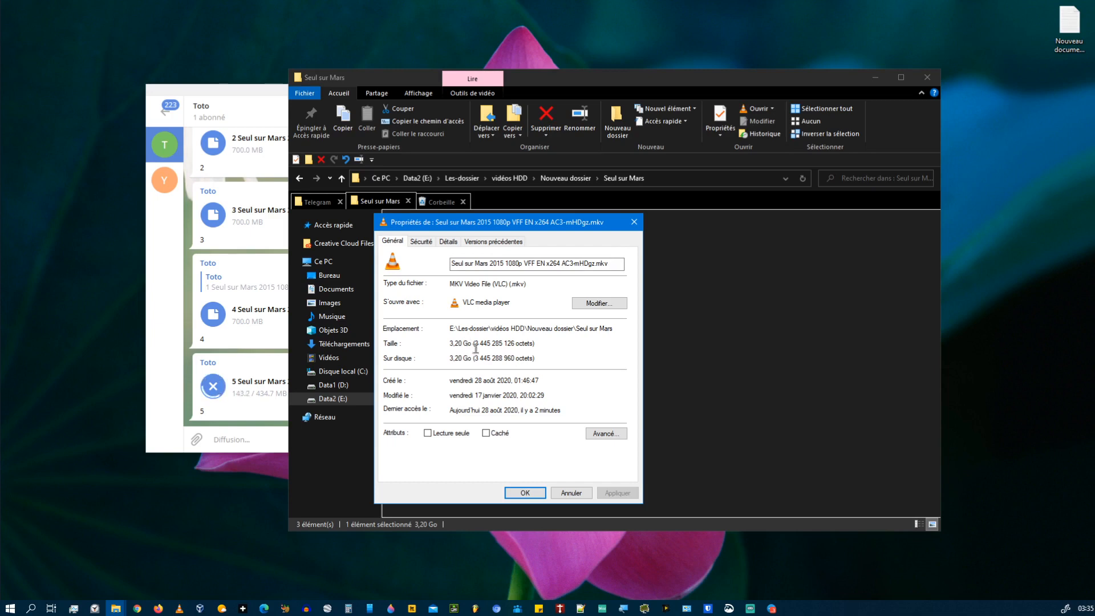
left_click(637, 228)
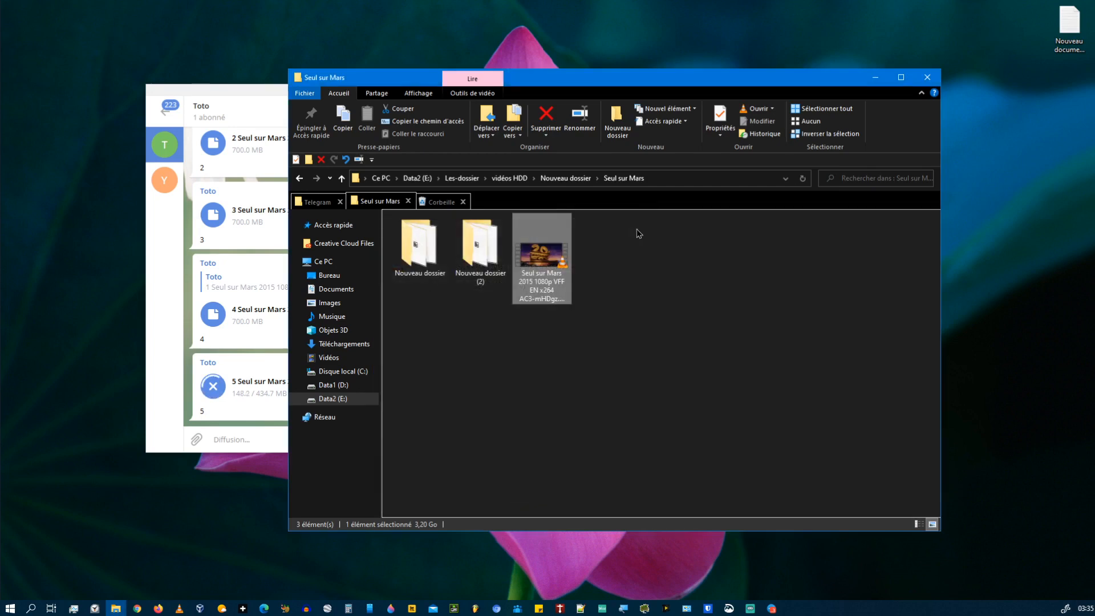
right_click(536, 261)
left_click(449, 354)
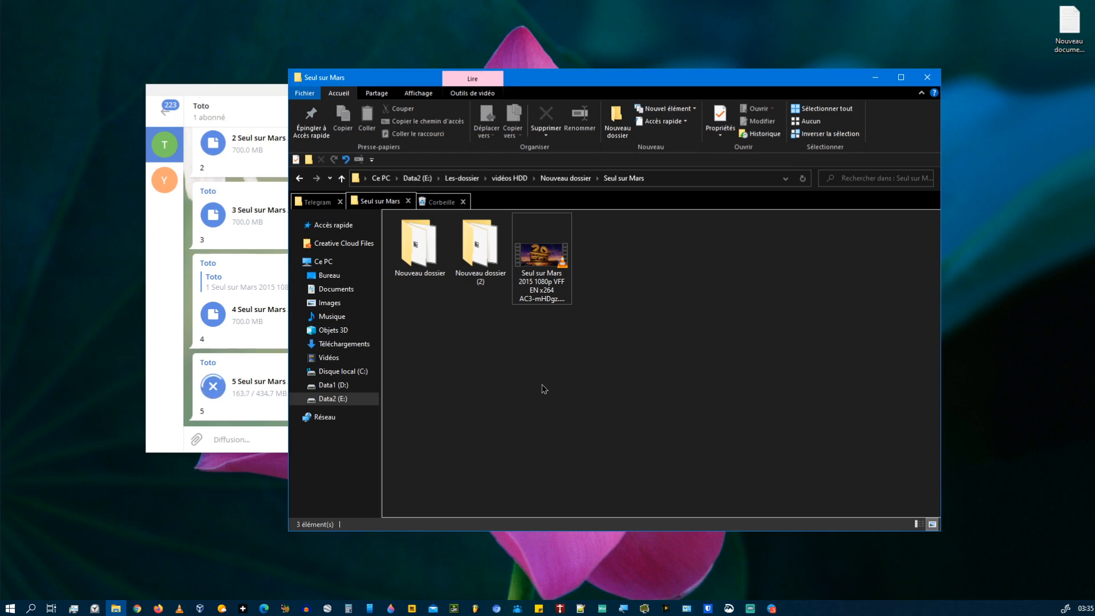
left_click(545, 282)
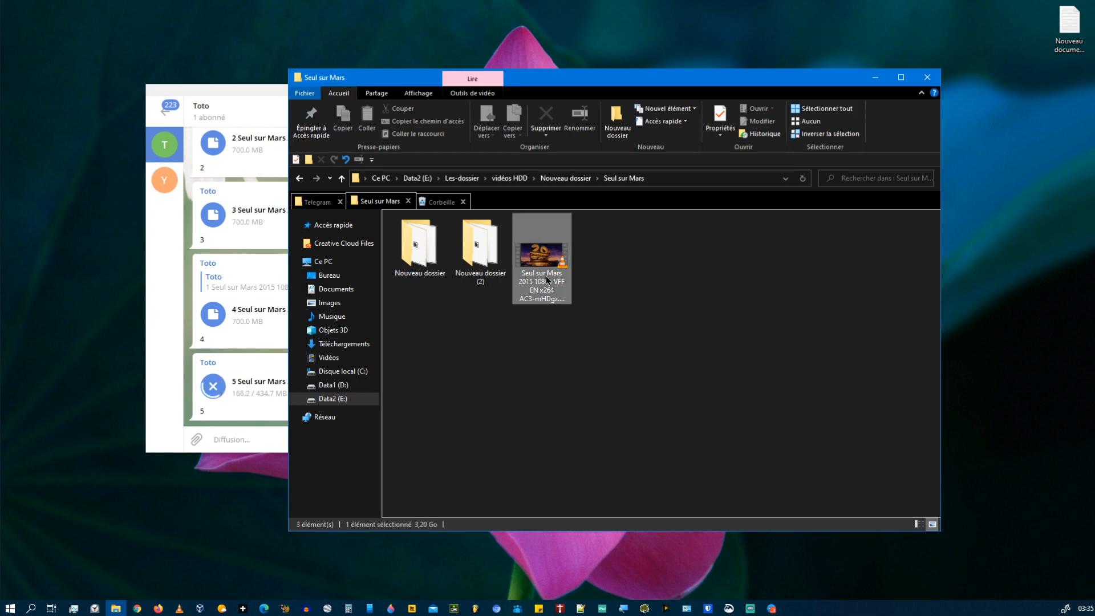
right_click(558, 275)
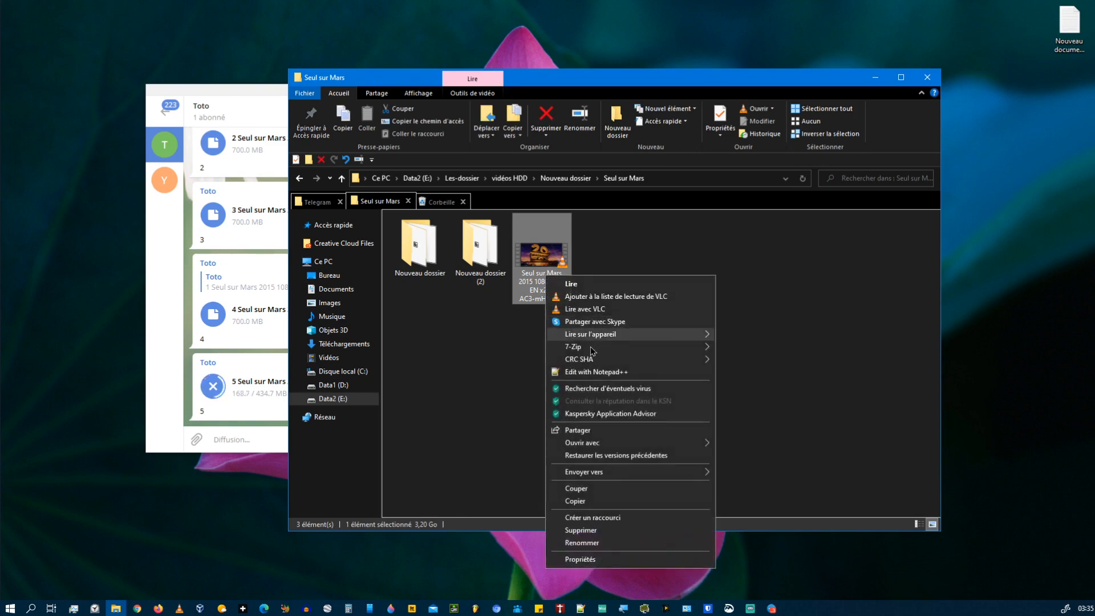
mouse_move(591, 348)
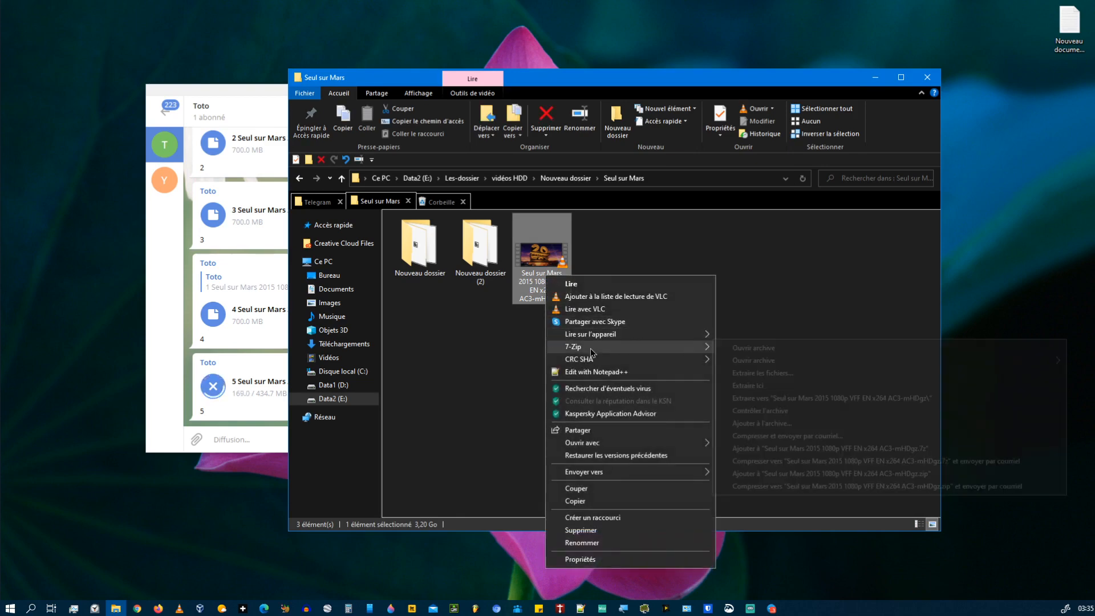
left_click(780, 386)
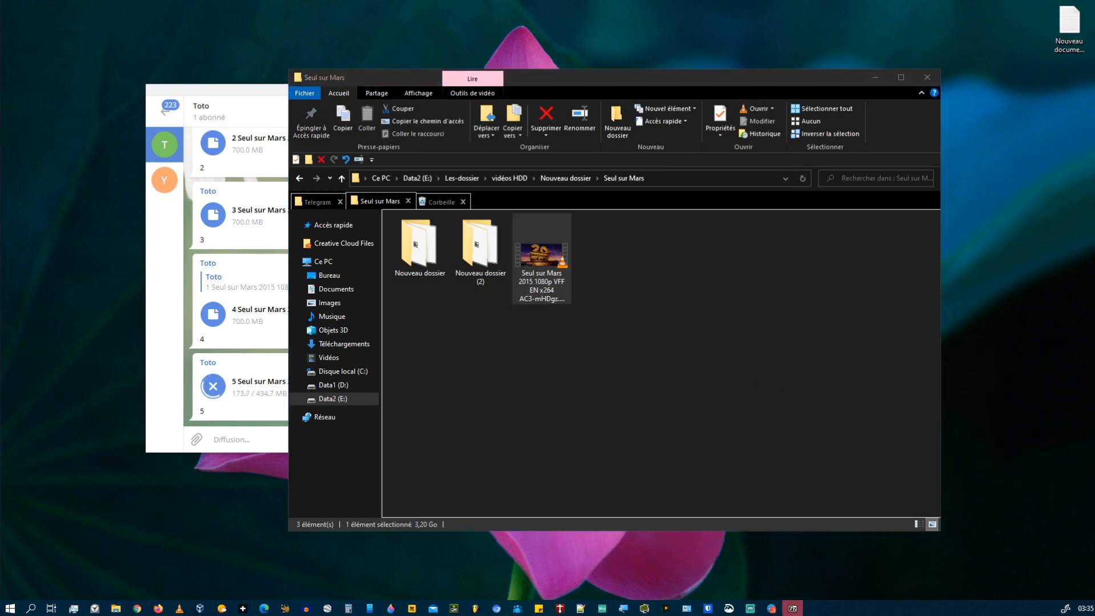
Step: Begin adding the Seul sur Mars video to a 7-Zip archive and choose zip as the archive format
right_click(533, 273)
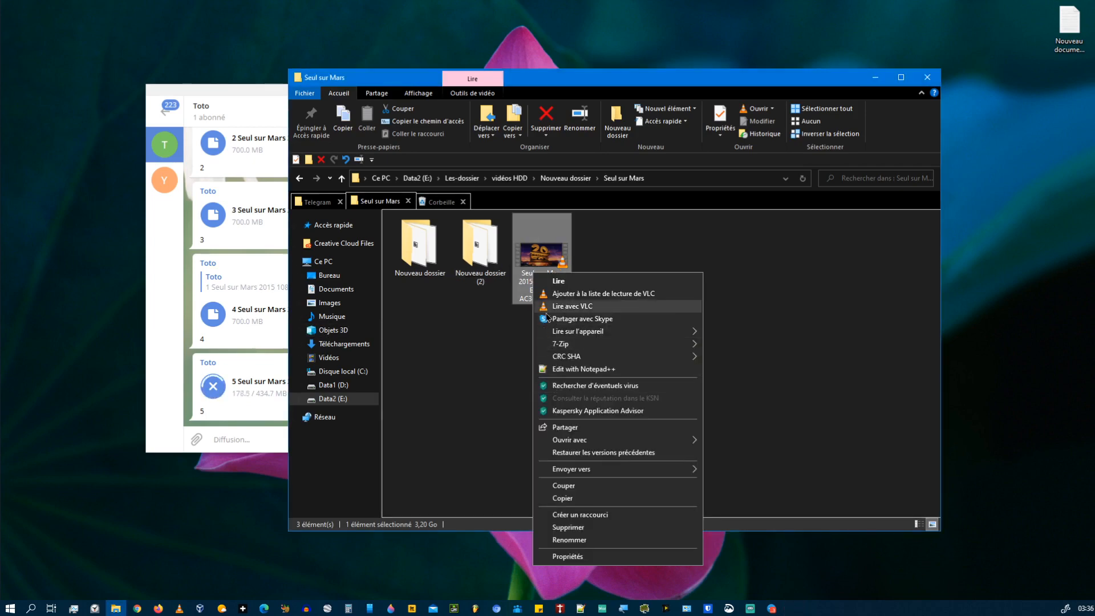
mouse_move(559, 344)
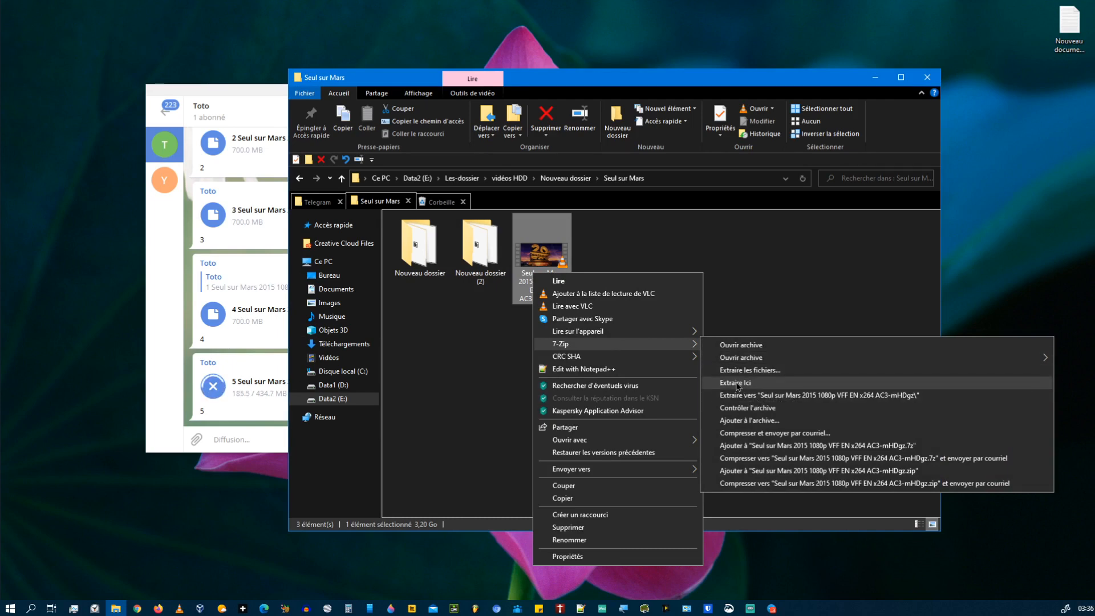
left_click(740, 422)
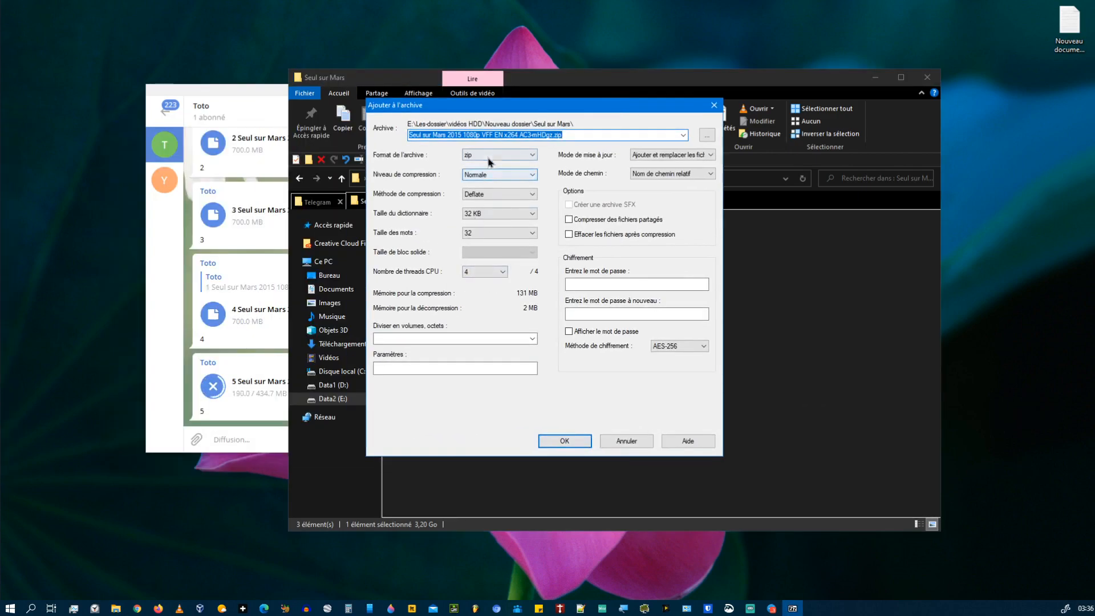
left_click(489, 155)
left_click(482, 165)
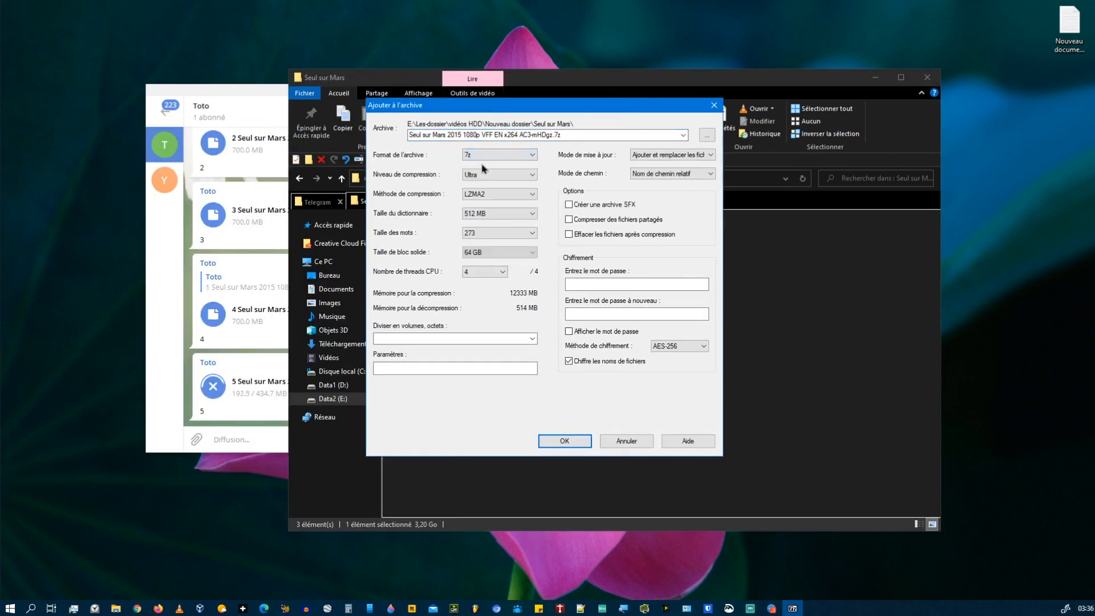
left_click(491, 155)
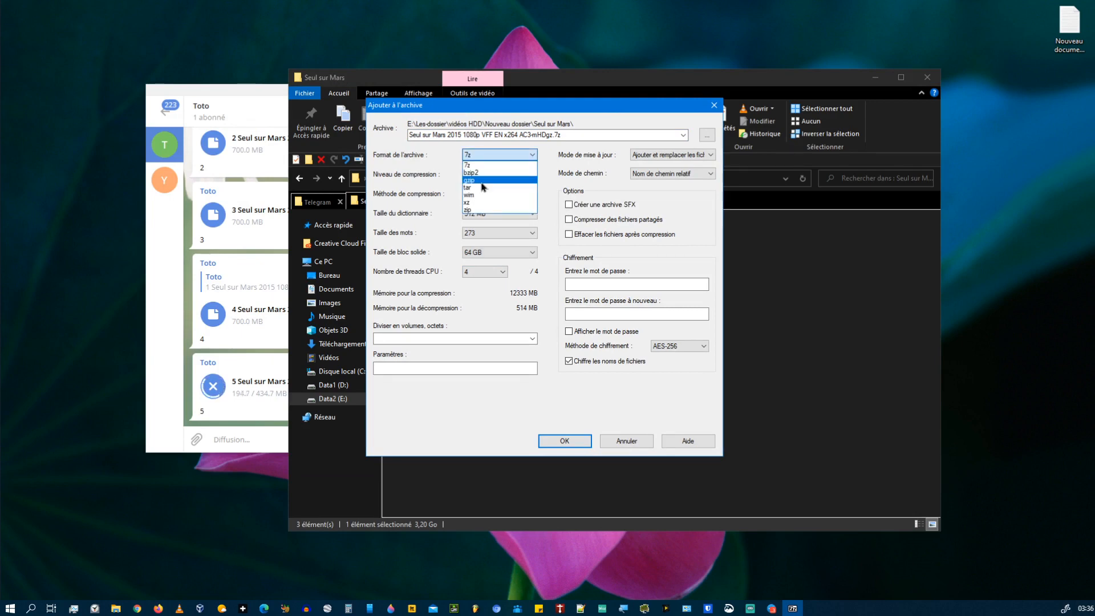
left_click(490, 216)
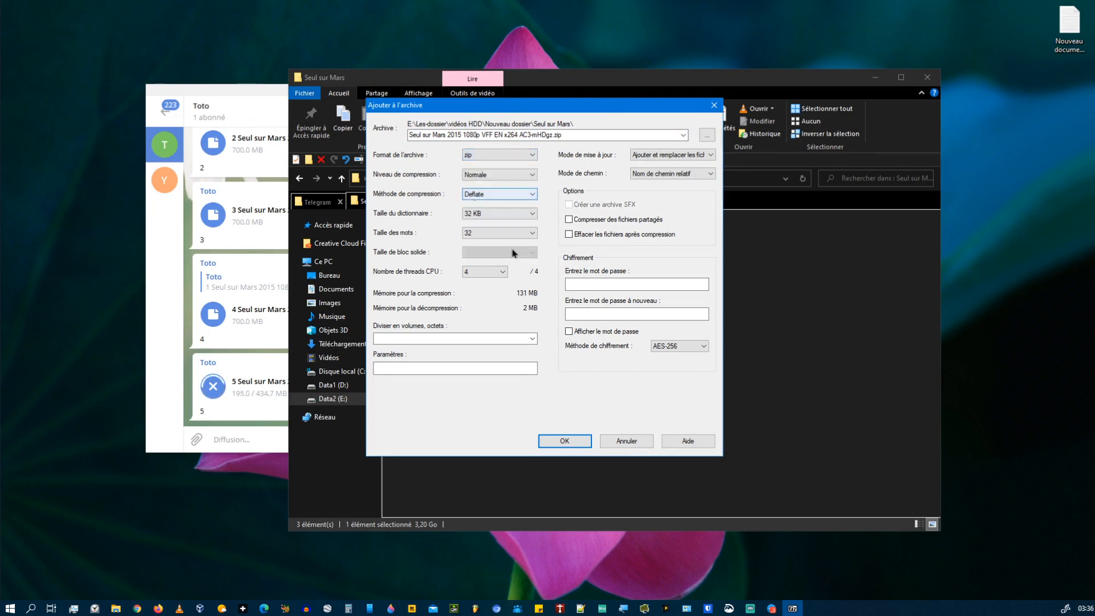
Step: Split the archive into 700M - CD volumes and start the compression
left_click(532, 339)
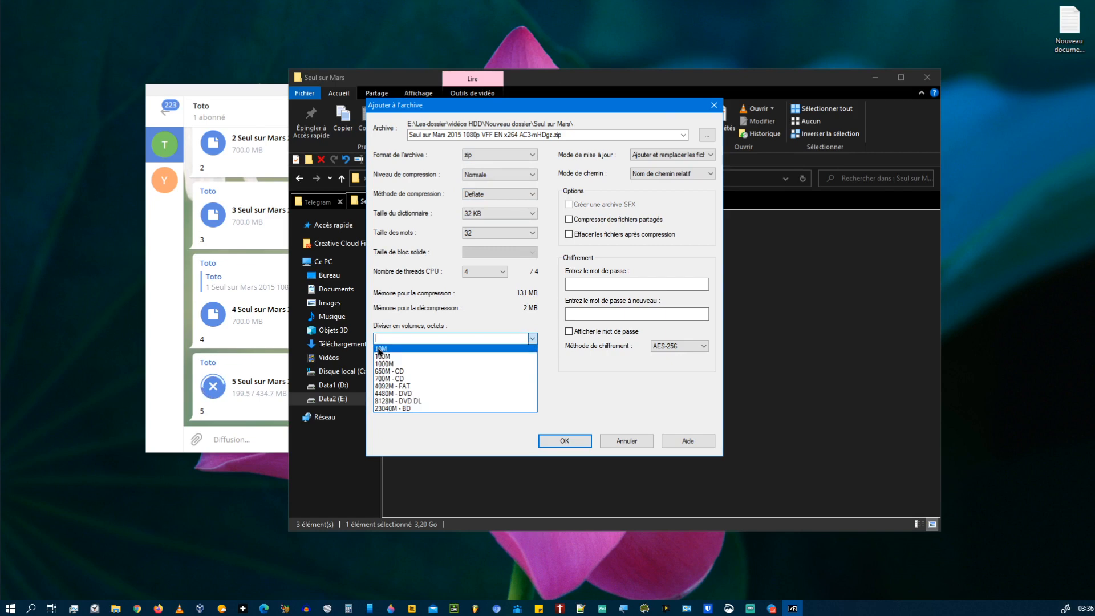
left_click(383, 380)
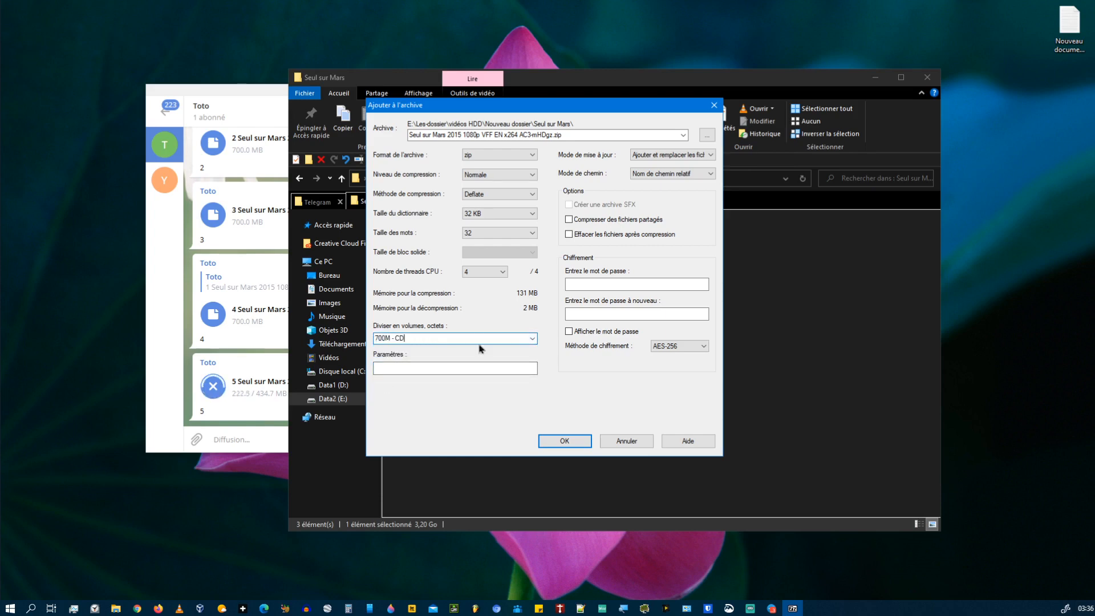
left_click(567, 442)
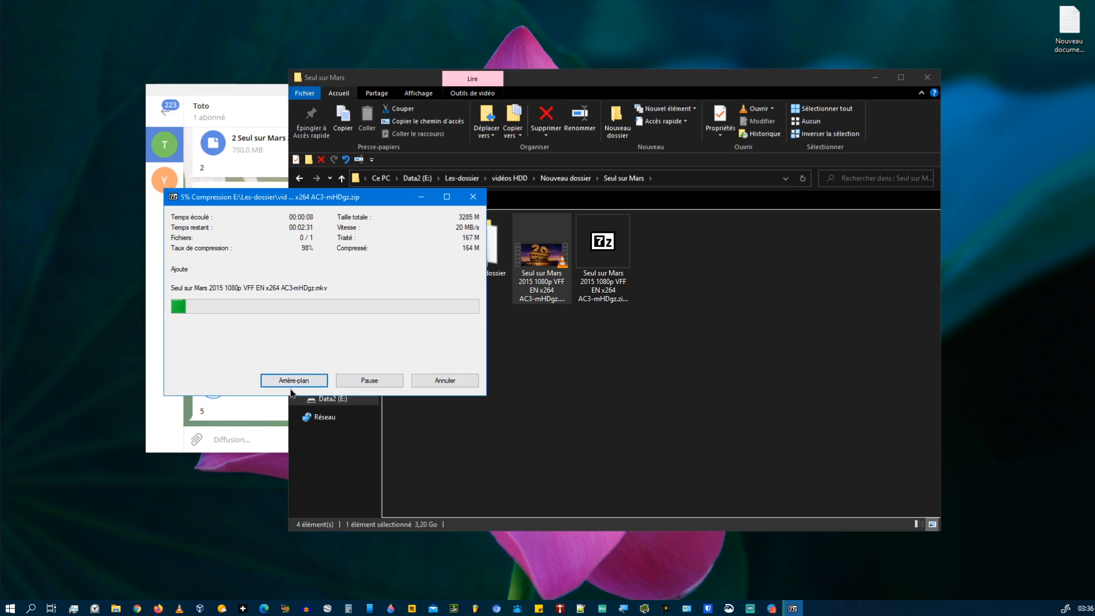
Step: Try the compression's background and pause options, and cancel the running compression
left_click(319, 381)
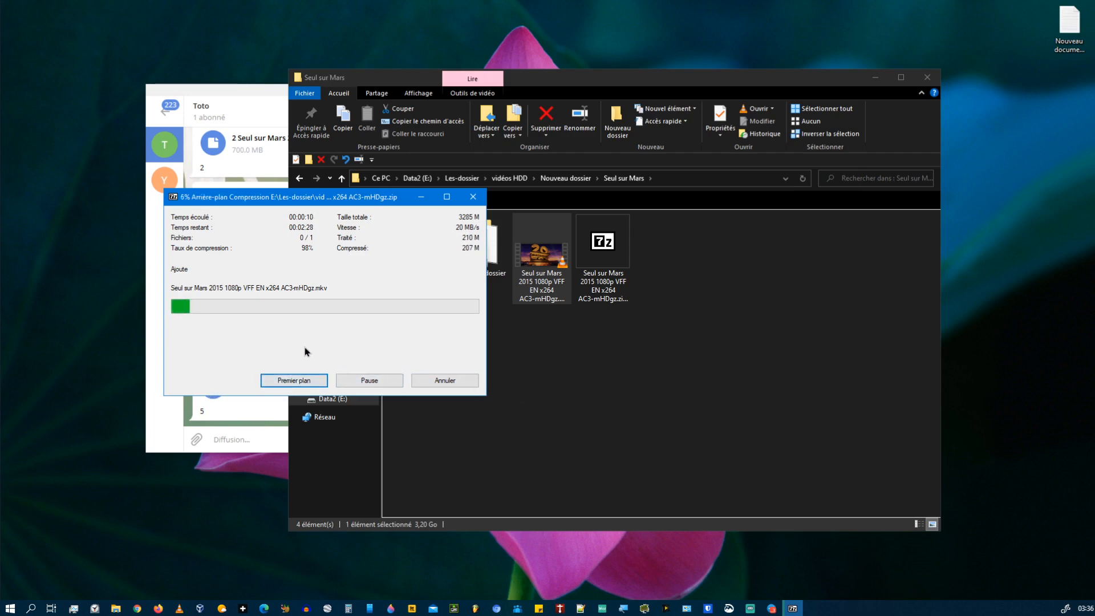
left_click(318, 383)
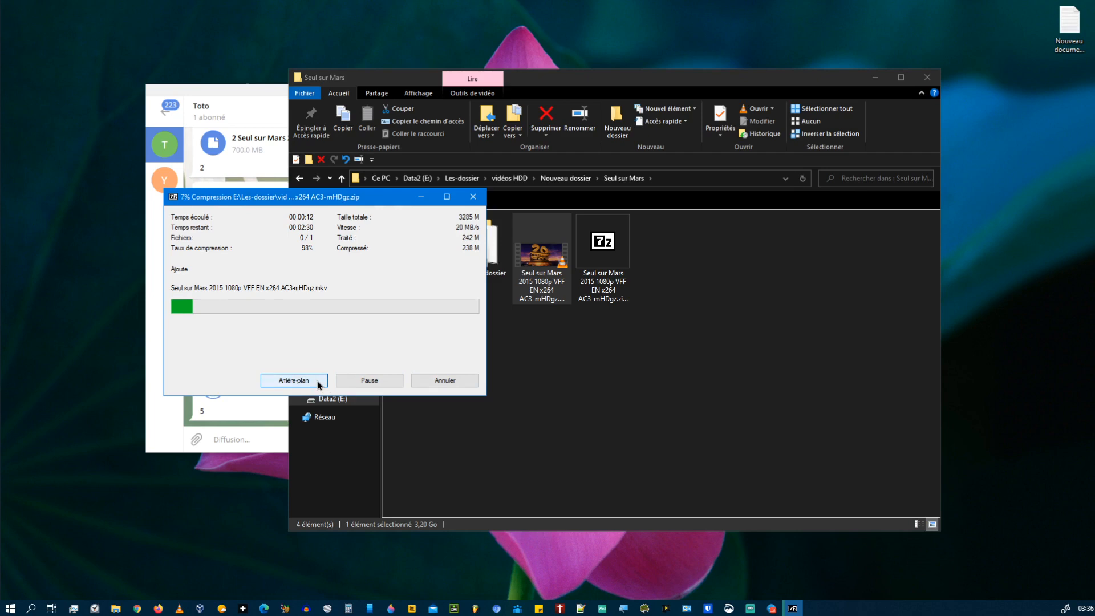
left_click(357, 380)
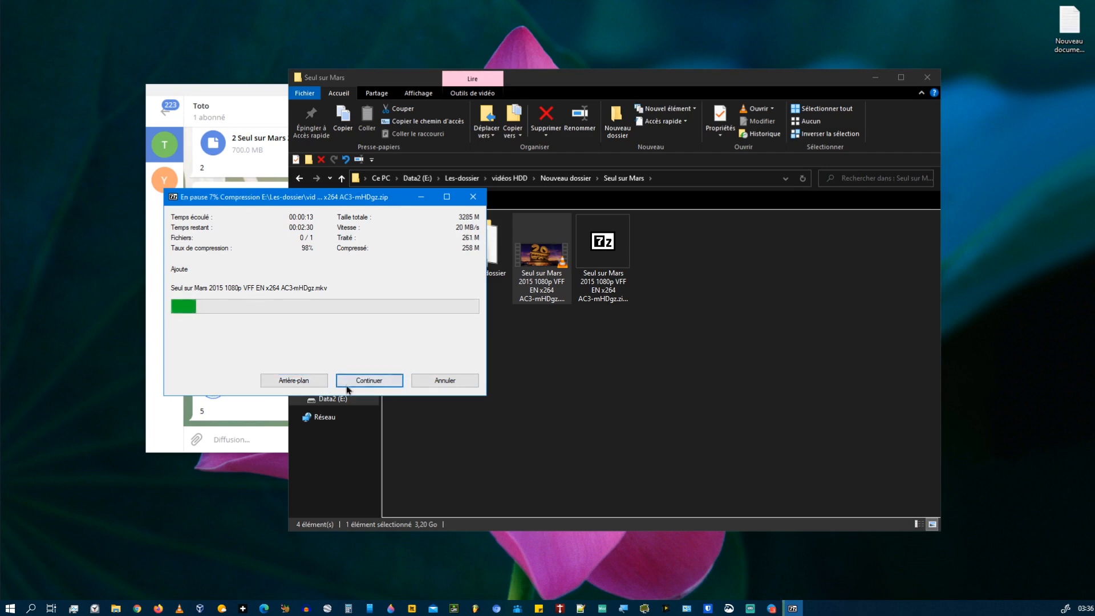
left_click(293, 380)
left_click(472, 197)
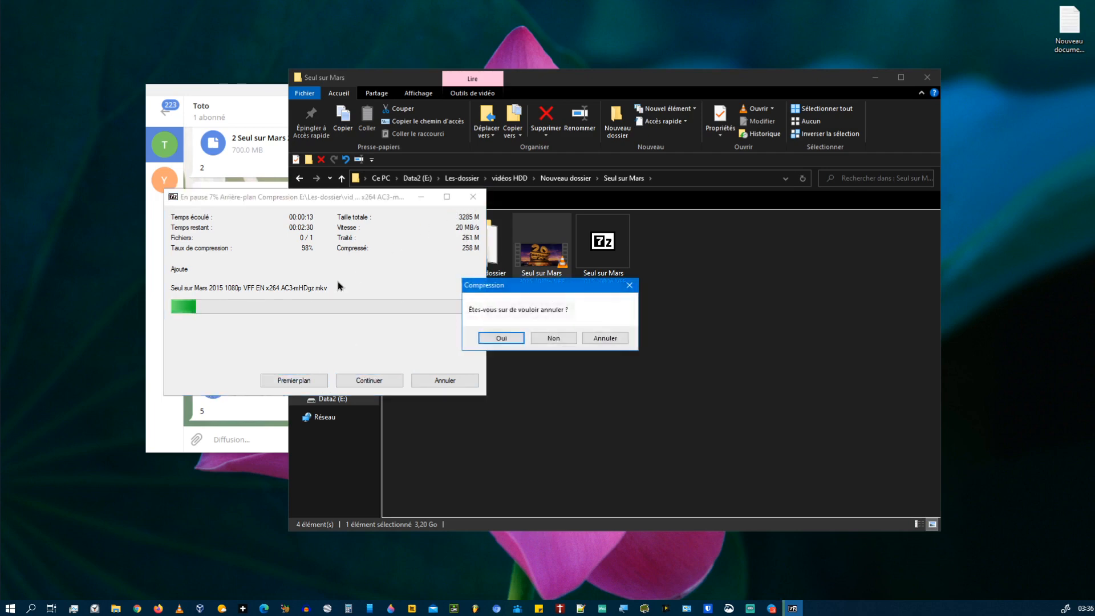
left_click(517, 340)
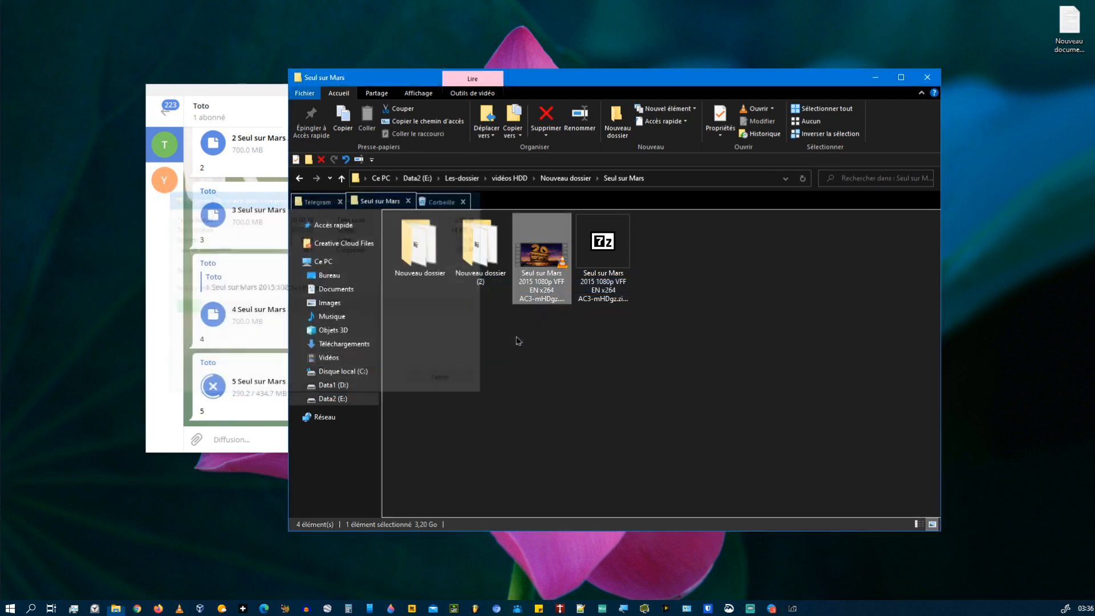
right_click(613, 266)
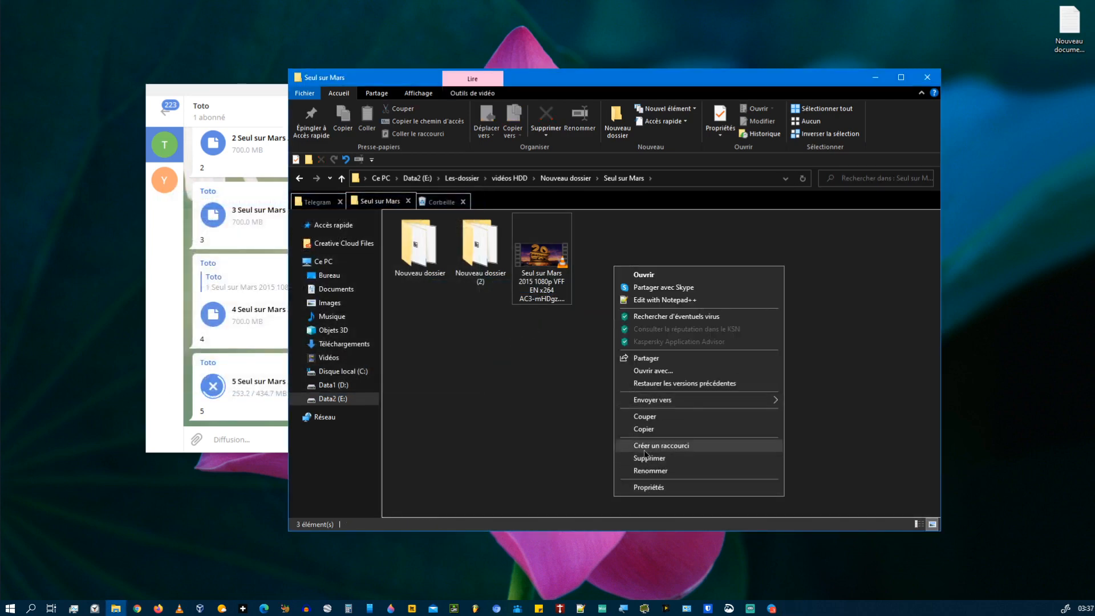
left_click(511, 384)
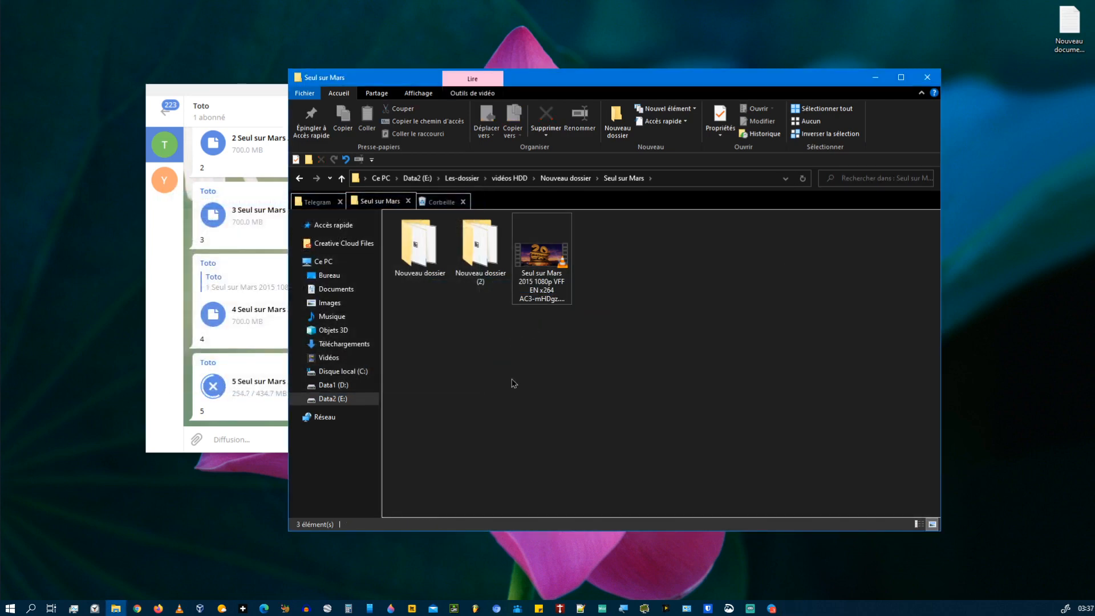
Step: Open the Nouveau dossier (2) folder and select all five split archive parts
double_click(483, 228)
left_click_drag(413, 329, 914, 257)
Step: Switch to the Toto channel in Telegram, attach archive part 1 with the caption 1, and cancel the sending
left_click(251, 113)
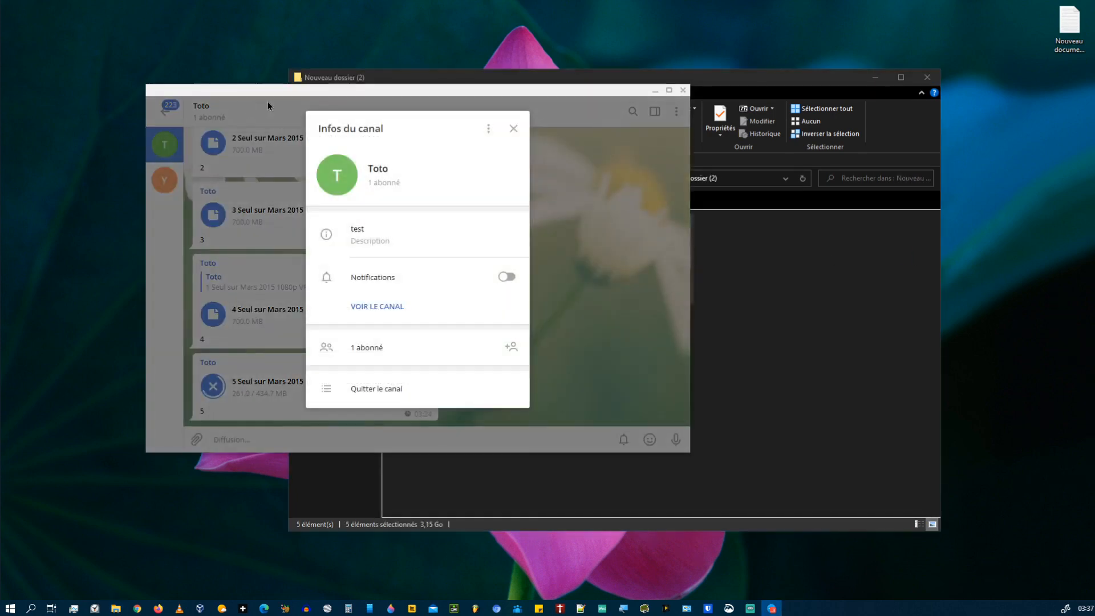
left_click(512, 128)
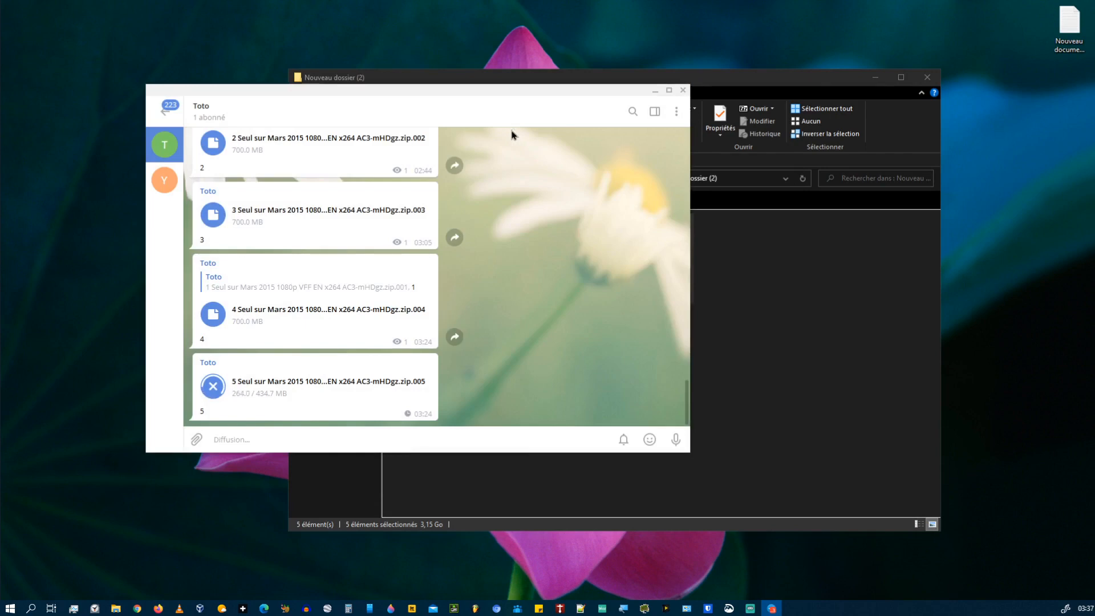
left_click(196, 439)
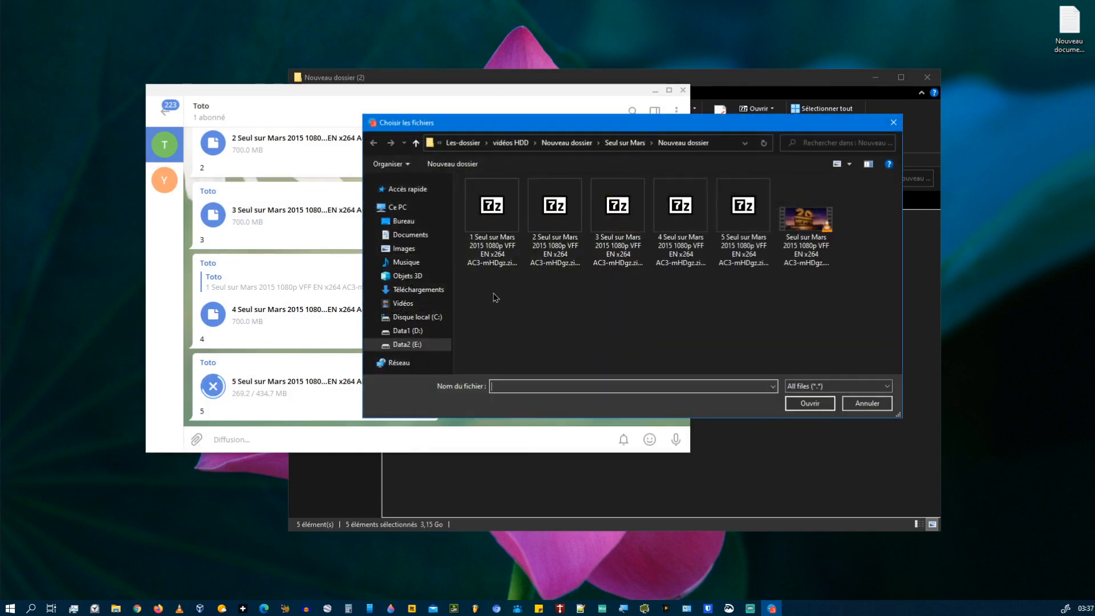
double_click(493, 260)
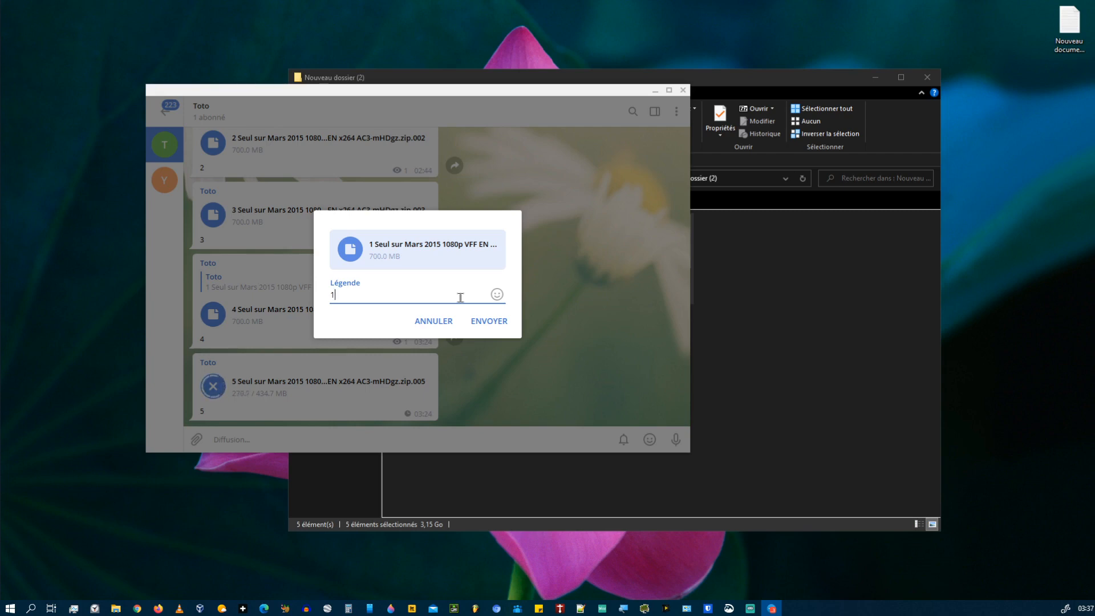
left_click(436, 323)
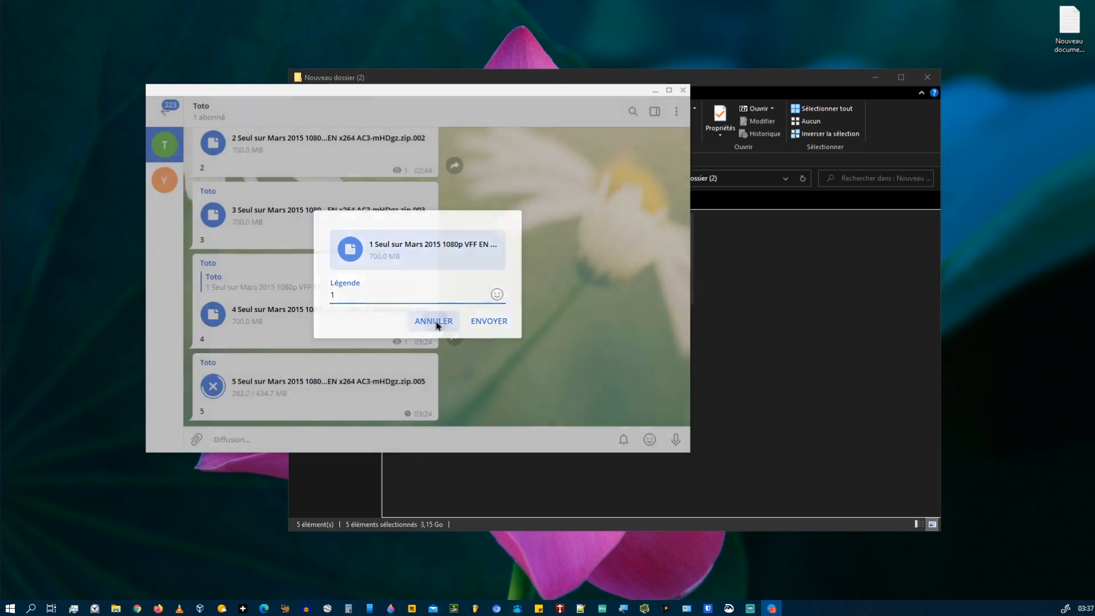
Step: Select all five archive parts in Nouveau dossier (2) and extract them there with 7-Zip, keeping the default extraction settings
left_click(778, 303)
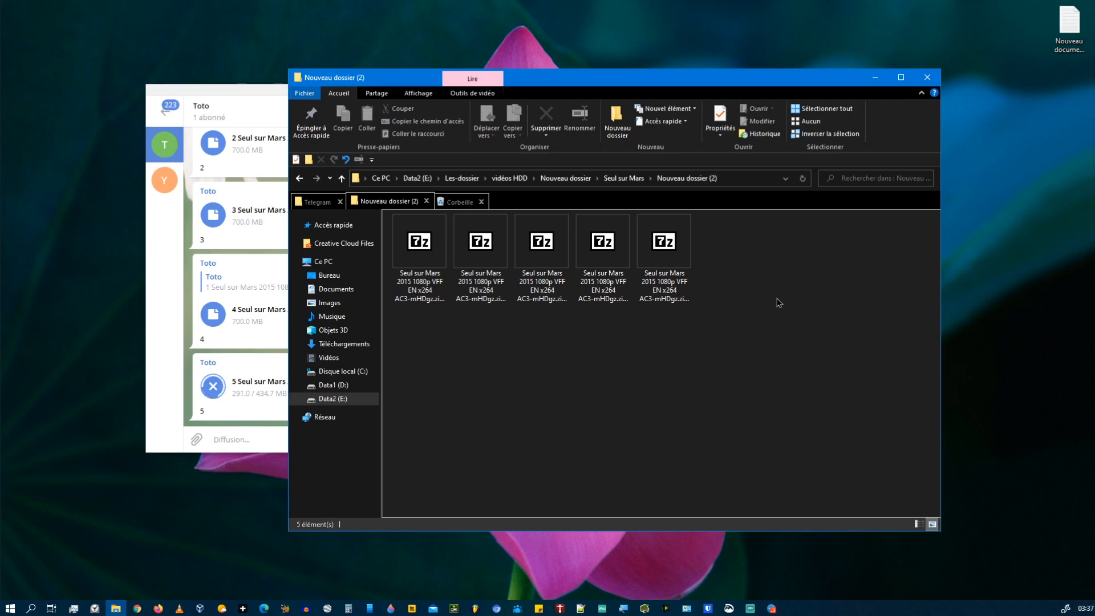
left_click_drag(419, 368, 627, 268)
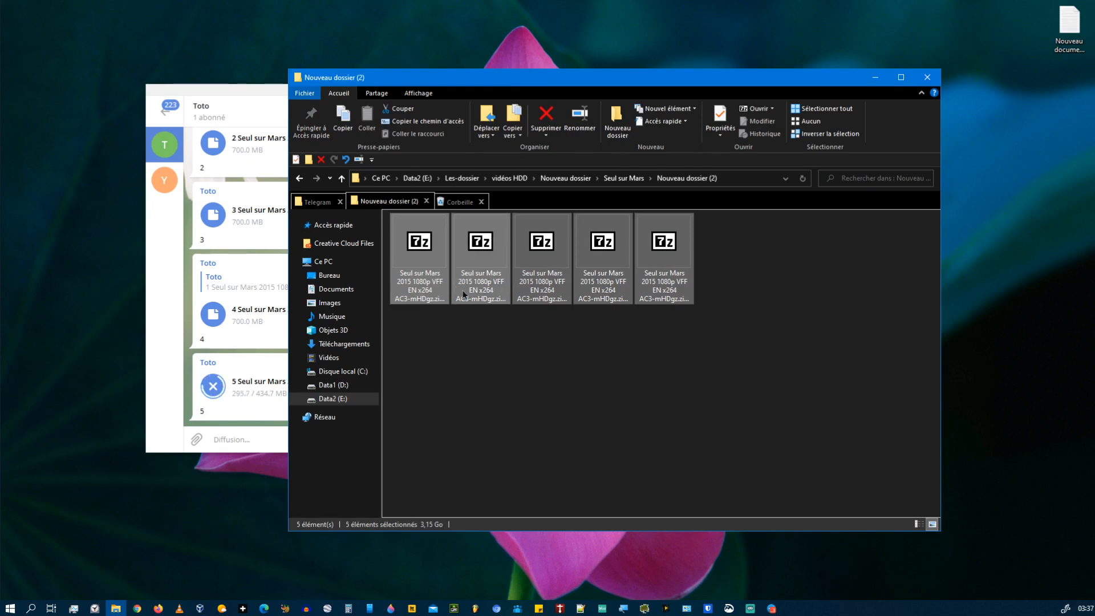
left_click(428, 339)
left_click_drag(421, 333, 919, 226)
right_click(443, 255)
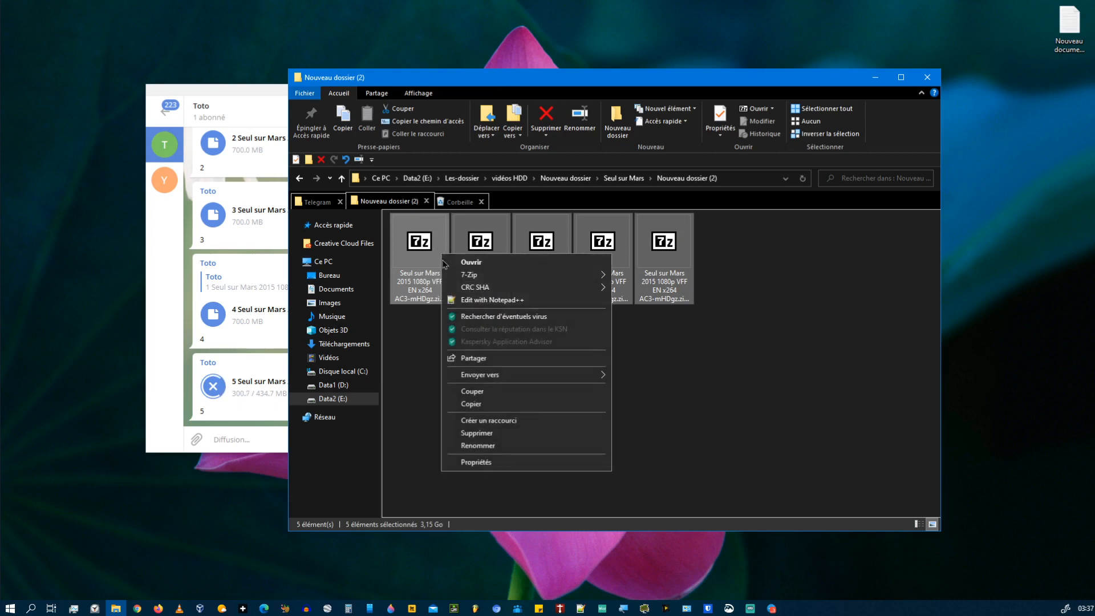
mouse_move(479, 281)
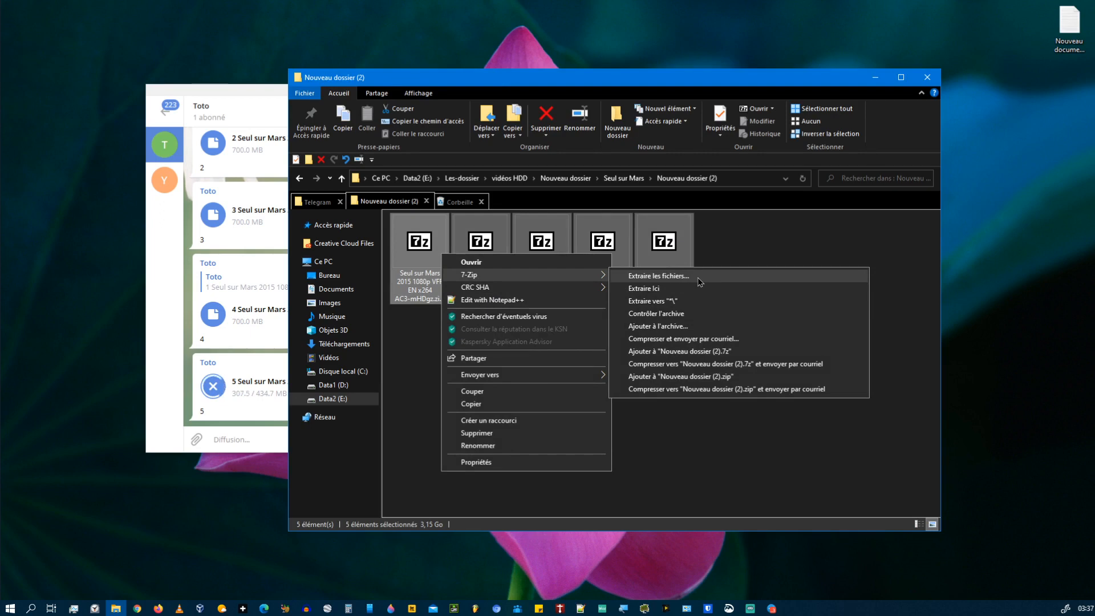
left_click(697, 277)
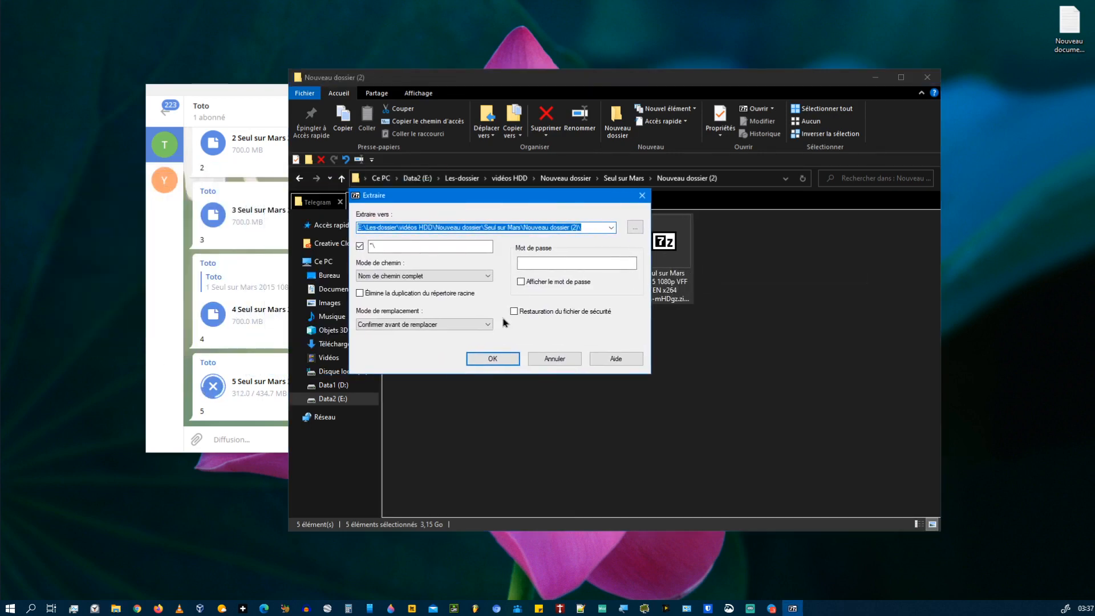
left_click(494, 359)
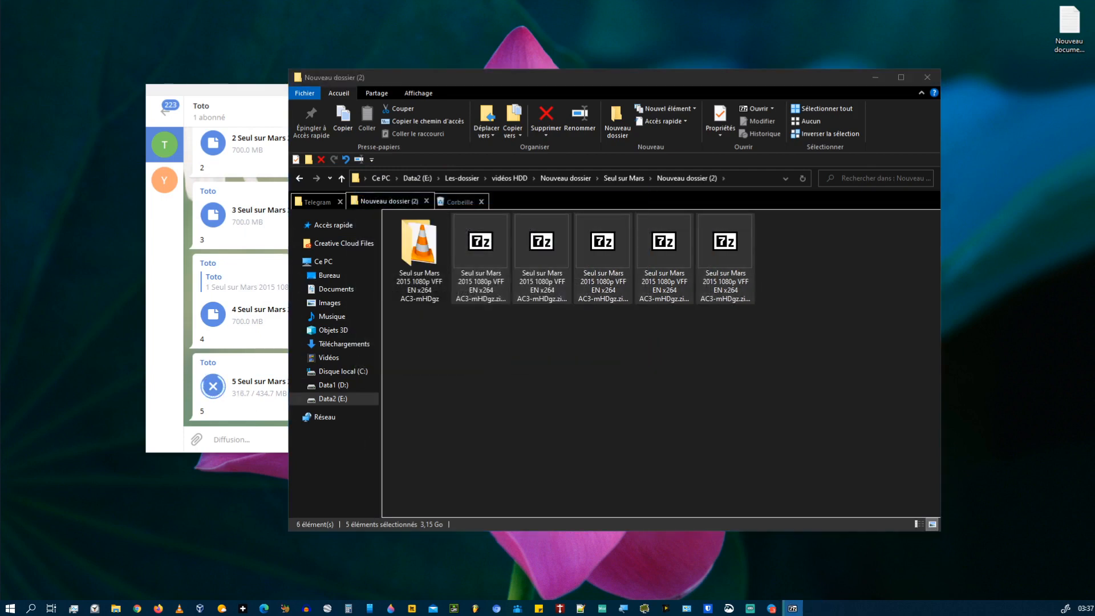
left_click_drag(391, 192, 259, 109)
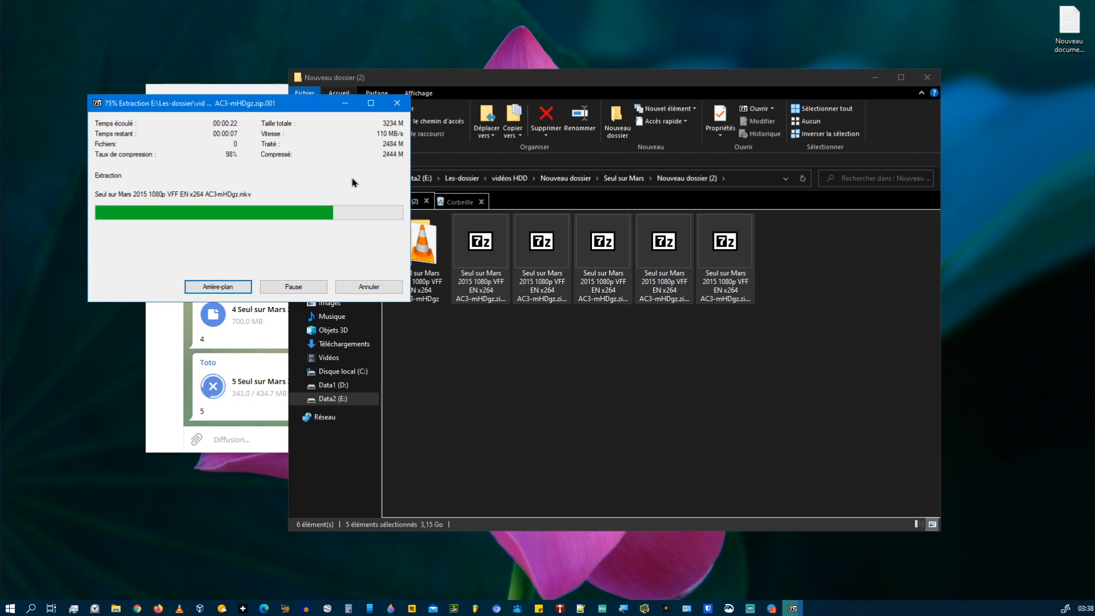
Step: Select the five split archive parts again, view their shared properties, and clear the selection
left_click(574, 371)
left_click(505, 301)
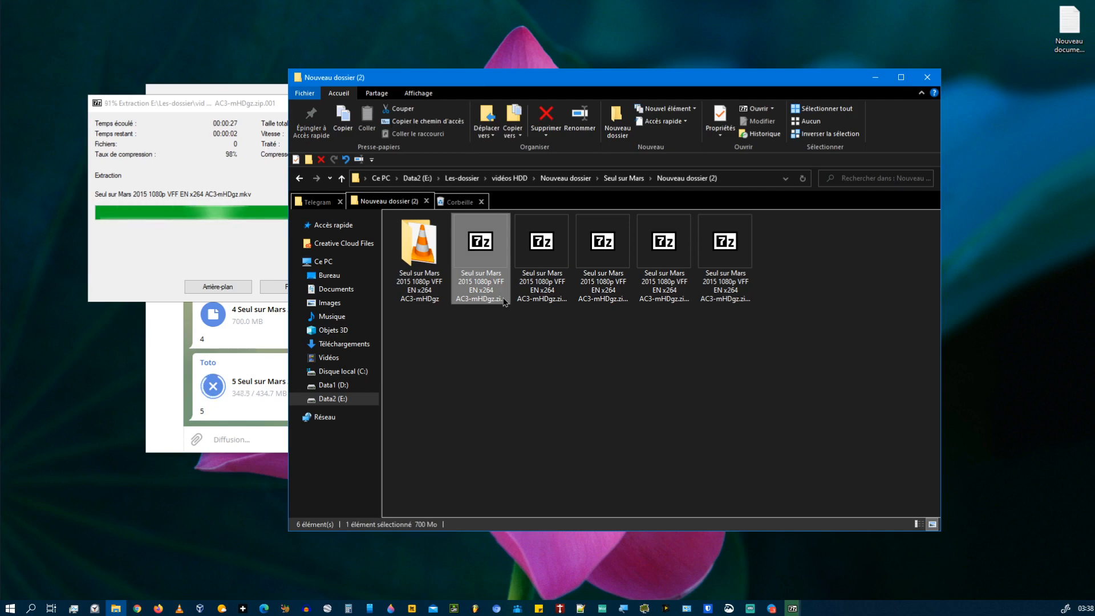
left_click_drag(470, 320, 822, 263)
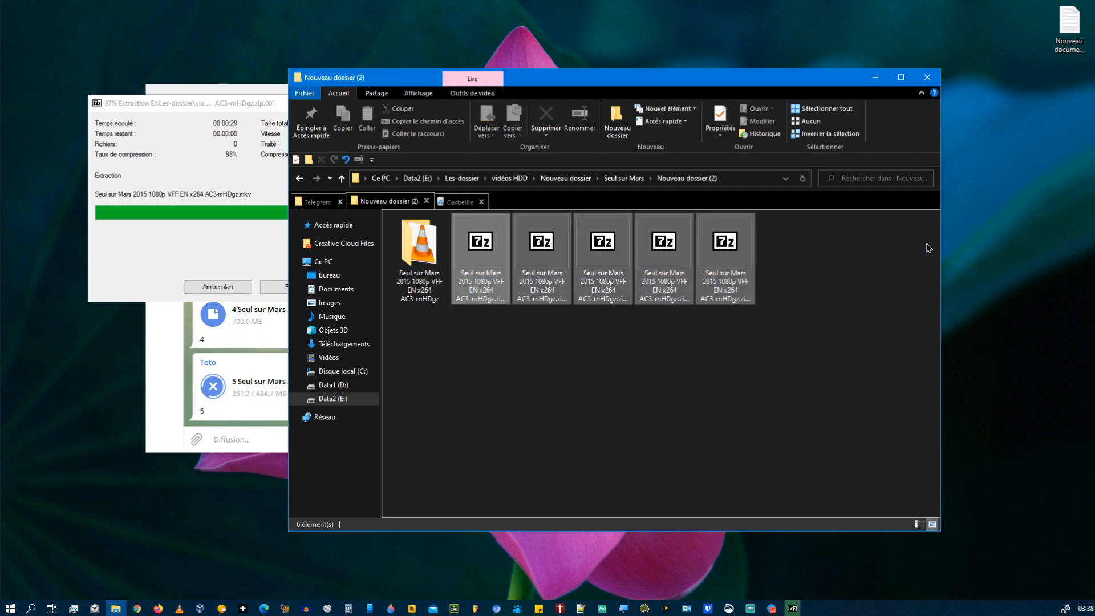
right_click(675, 264)
left_click(712, 472)
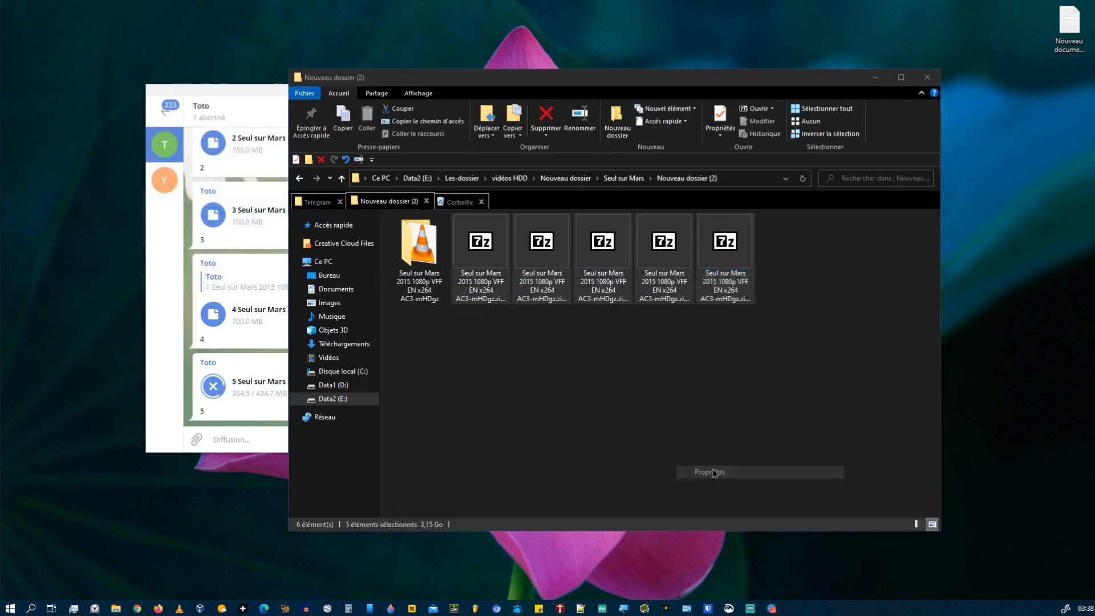
left_click(937, 275)
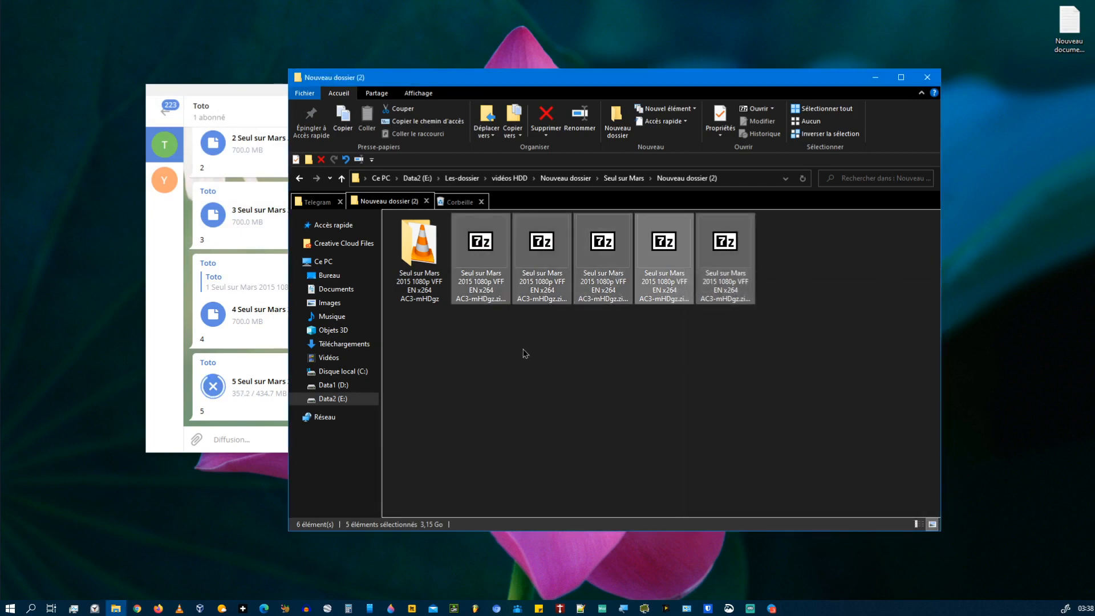
left_click(558, 364)
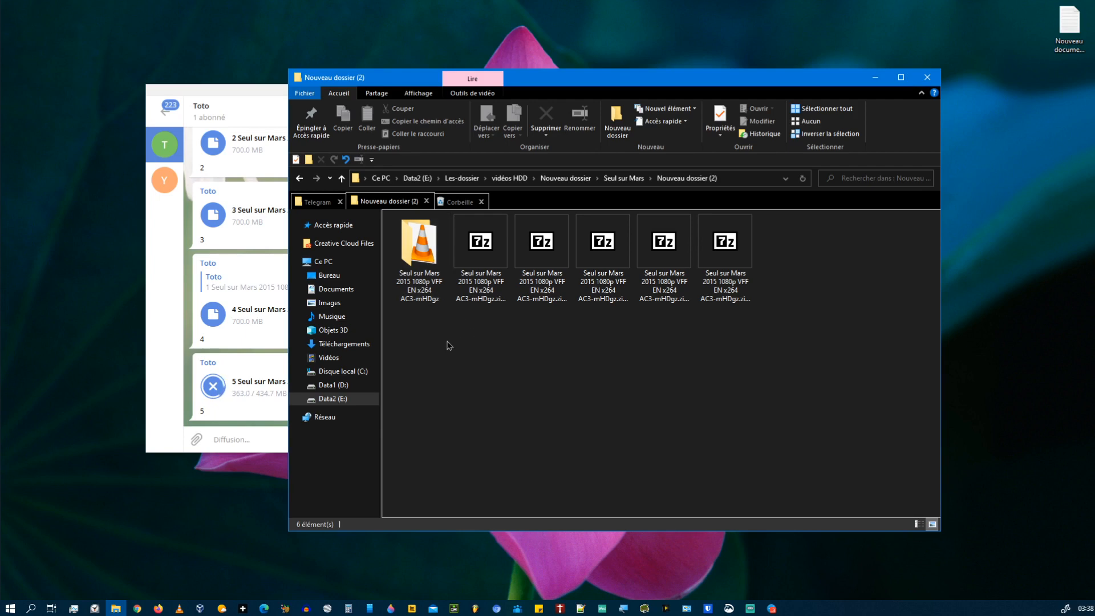
Step: Open the extracted Seul sur Mars folder, play its video in VLC, then pause it and leave full screen
double_click(432, 244)
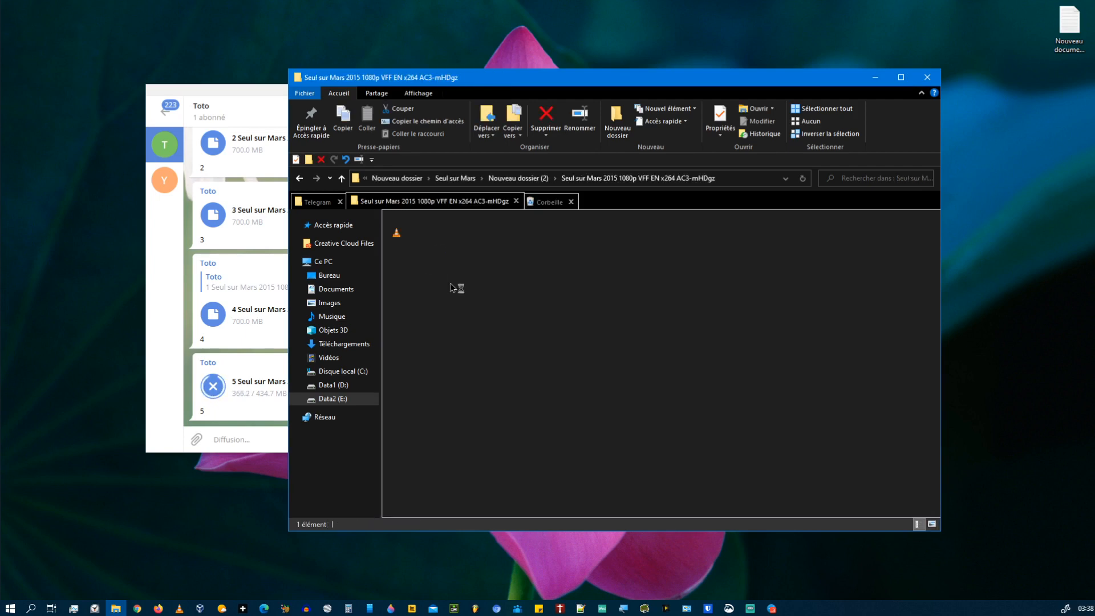
double_click(429, 231)
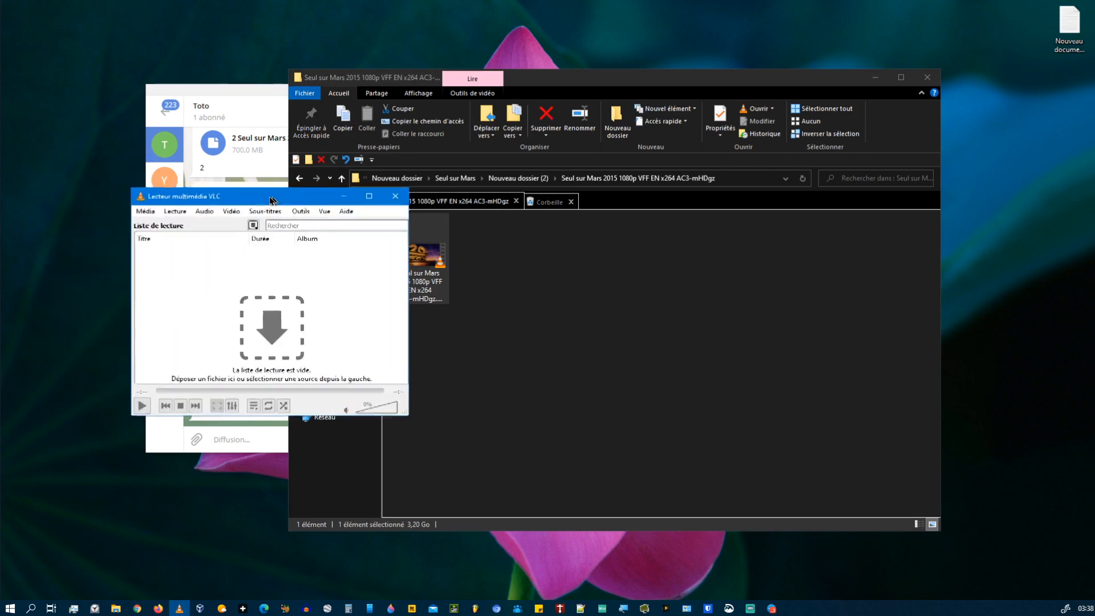
left_click_drag(422, 269, 222, 287)
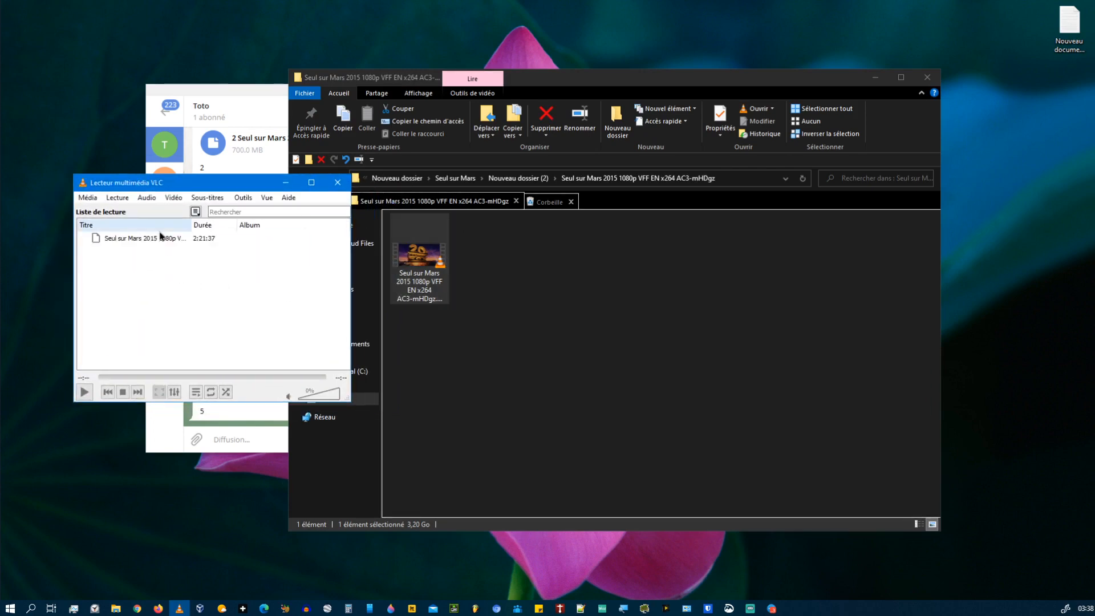
double_click(166, 237)
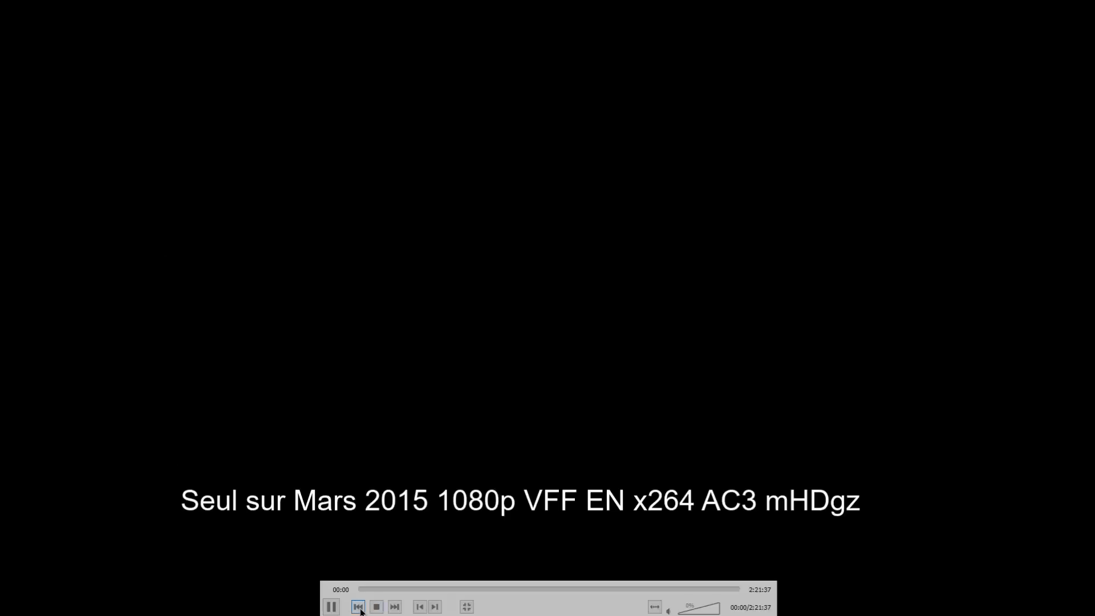
left_click(331, 606)
double_click(376, 277)
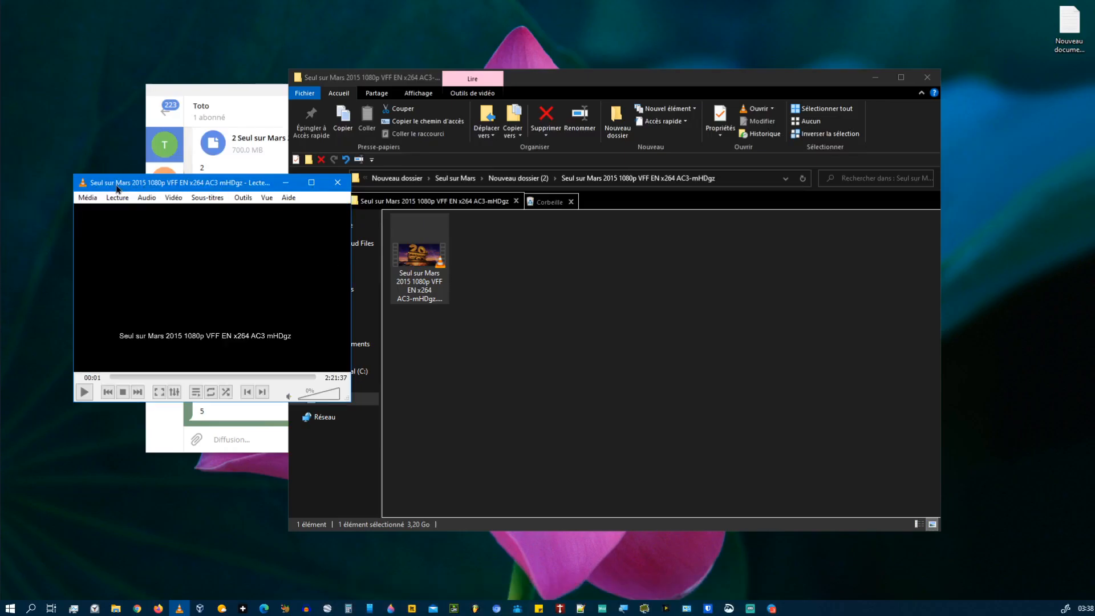
Step: Resume the extracted video in VLC, check playback at several points along the timeline, and stop it
left_click_drag(117, 189, 347, 161)
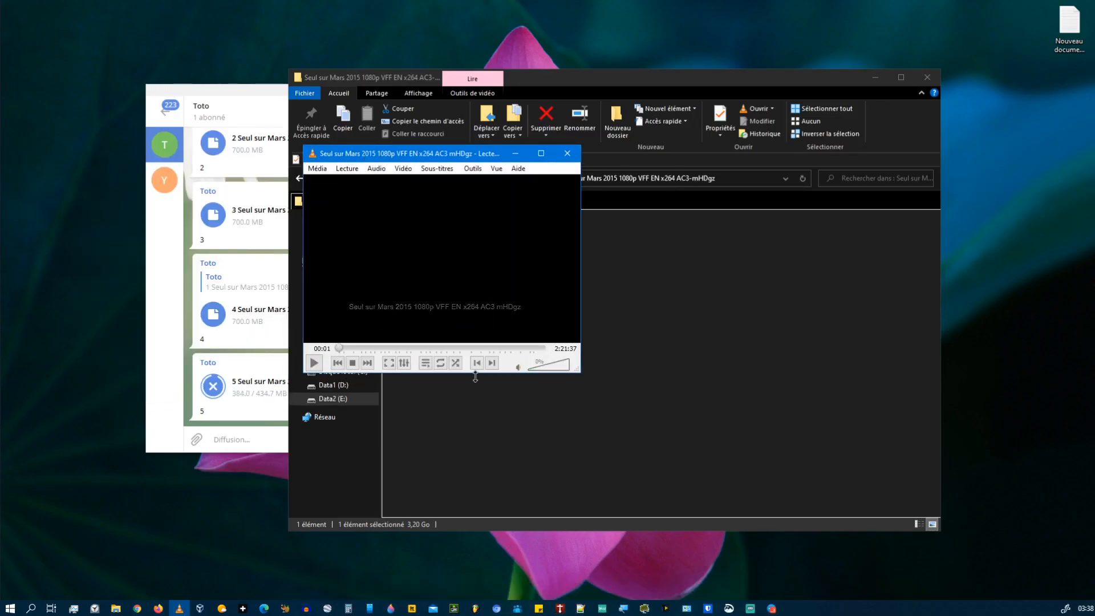
left_click(313, 362)
left_click(516, 348)
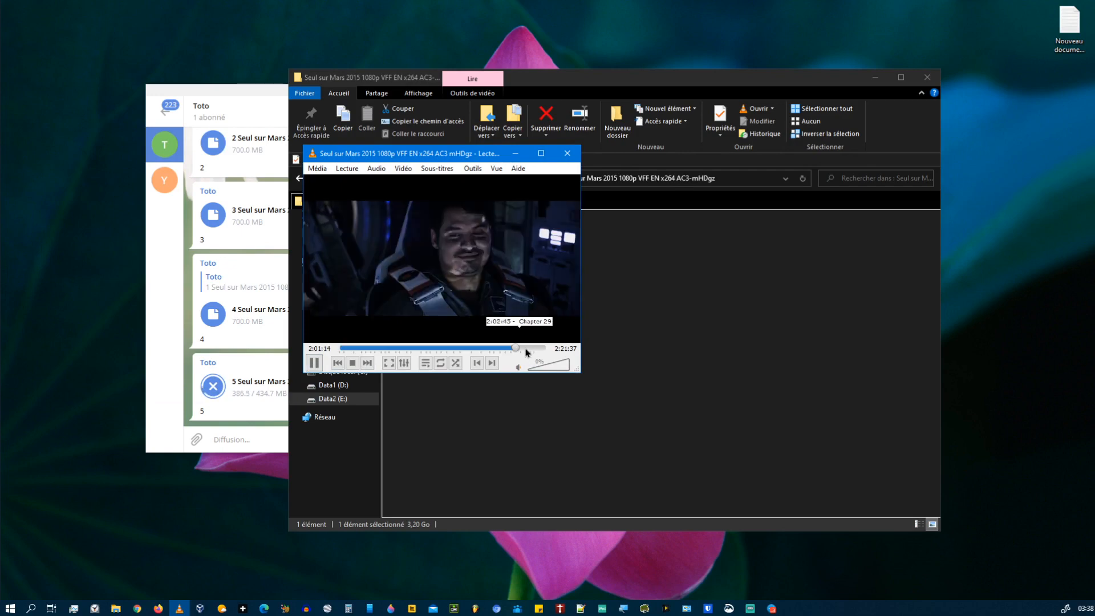
left_click(505, 348)
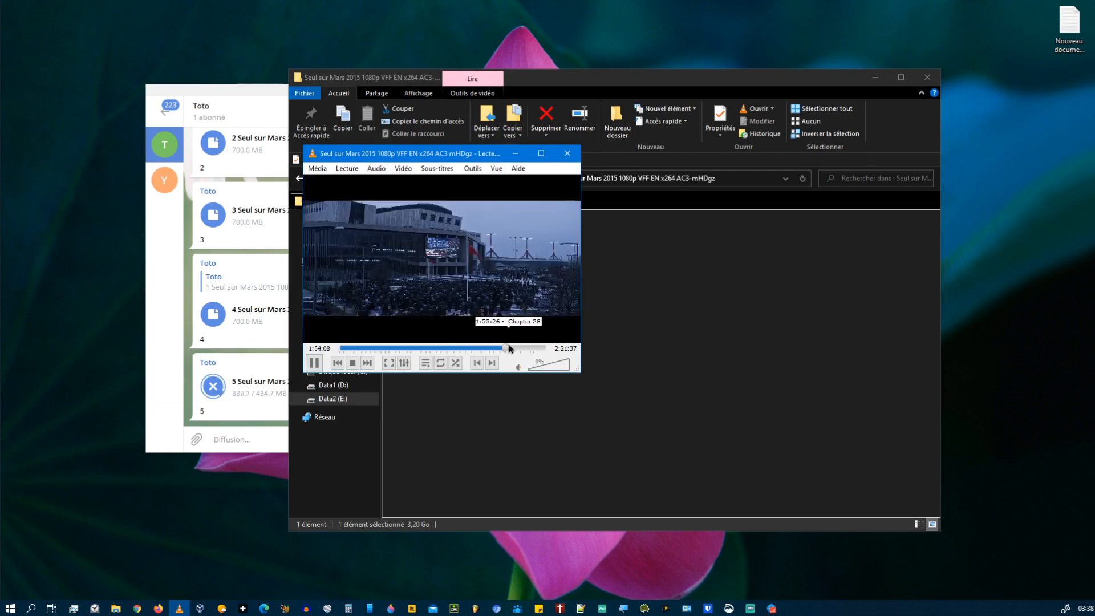
left_click(390, 347)
left_click(353, 363)
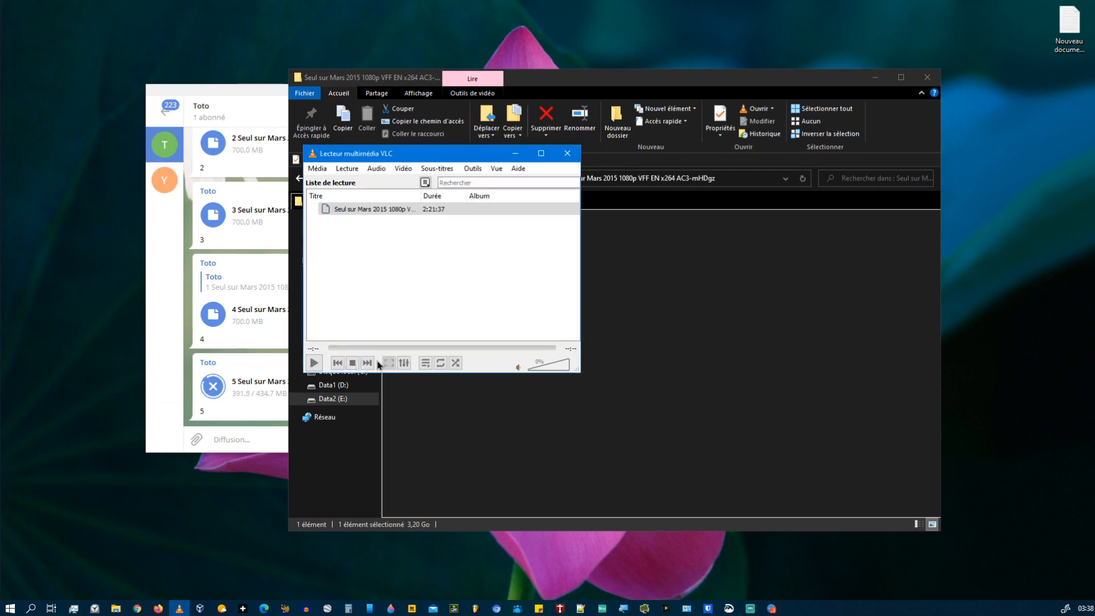
Step: Remove the video from the VLC playlist and minimize the player
right_click(419, 246)
left_click(453, 308)
left_click(515, 153)
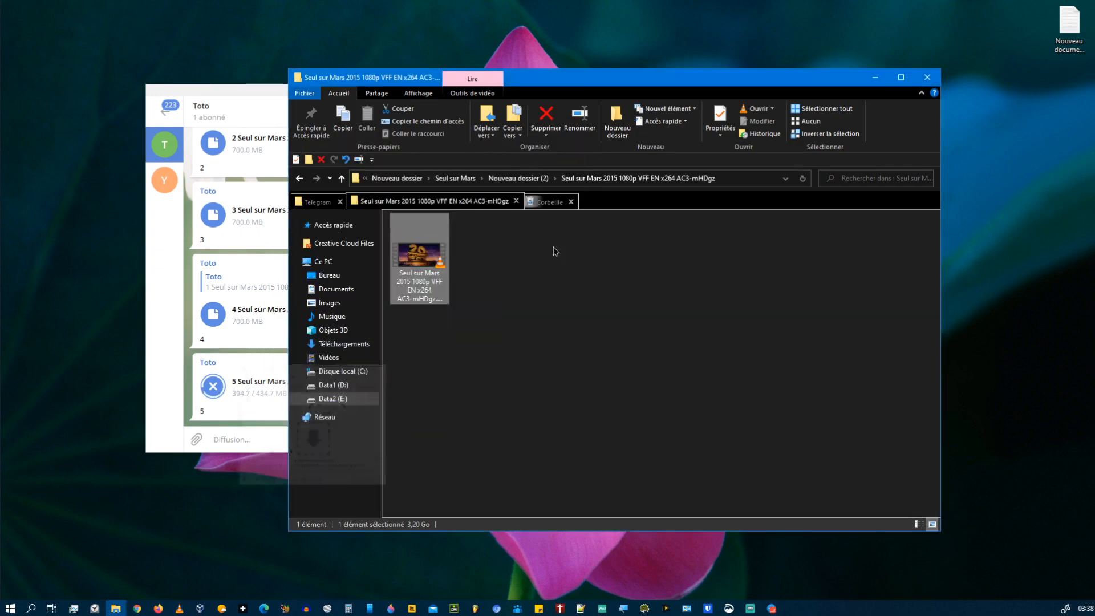